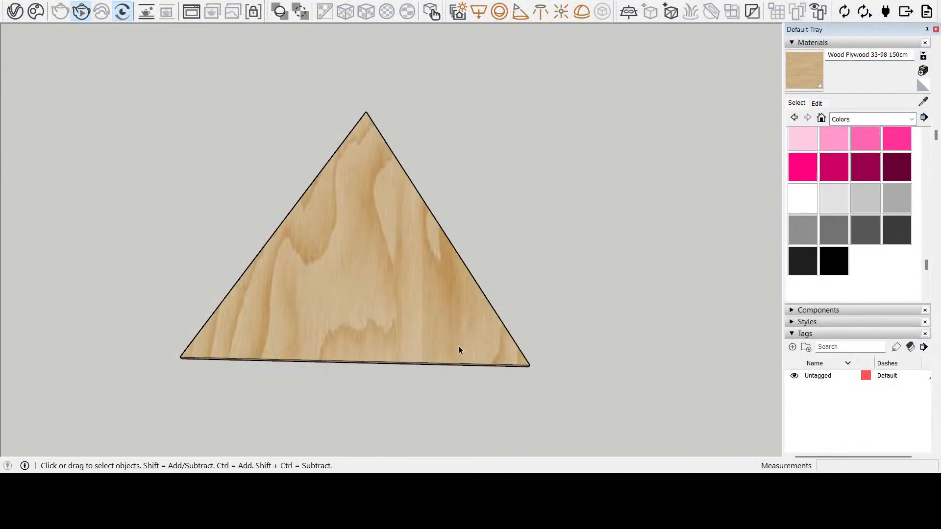
# - Copy the plywood triangle panel so a base corner of the copy meets the tip of the original
pyautogui.click(439, 348)
pyautogui.scroll(-5, 439, 349)
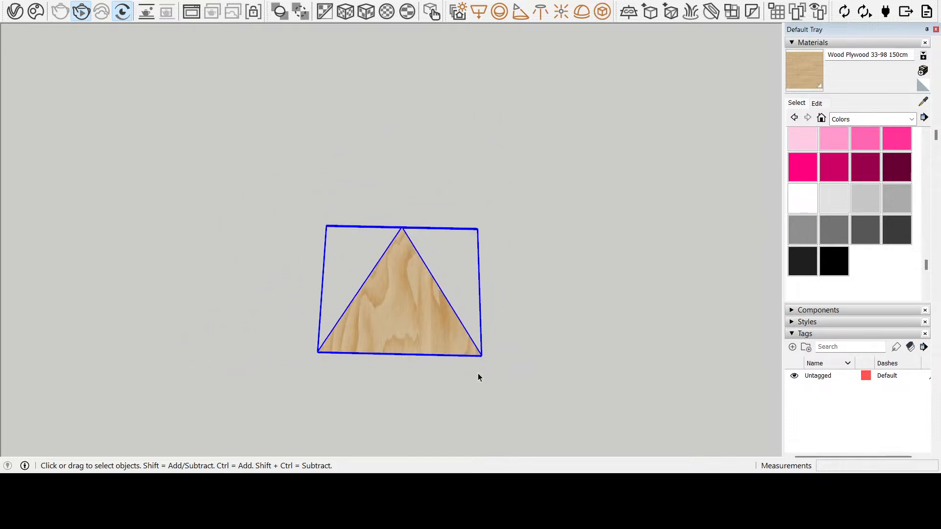
pyautogui.scroll(-3, 411, 332)
pyautogui.moveTo(333, 300)
pyautogui.mouseDown(button='middle')
pyautogui.moveTo(443, 305)
pyautogui.moveTo(260, 257)
pyautogui.moveTo(282, 266)
pyautogui.moveTo(206, 119)
pyautogui.moveTo(345, 128)
pyautogui.mouseUp(button='middle')
pyautogui.scroll(-8, 443, 304)
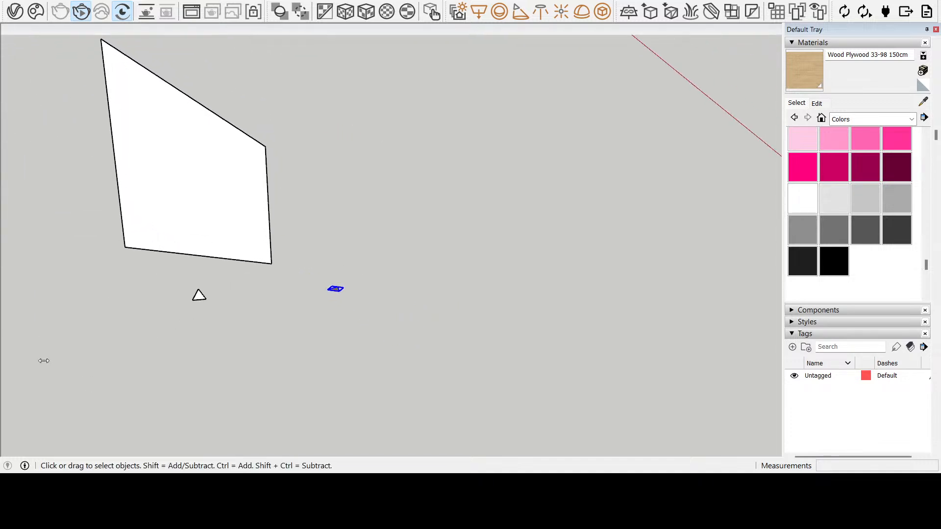
pyautogui.keyDown('shift'); pyautogui.moveTo(54, 336); pyautogui.dragTo(225, 256, button='middle'); pyautogui.keyUp('shift')
pyautogui.scroll(3, 495, 326)
pyautogui.scroll(3, 495, 324)
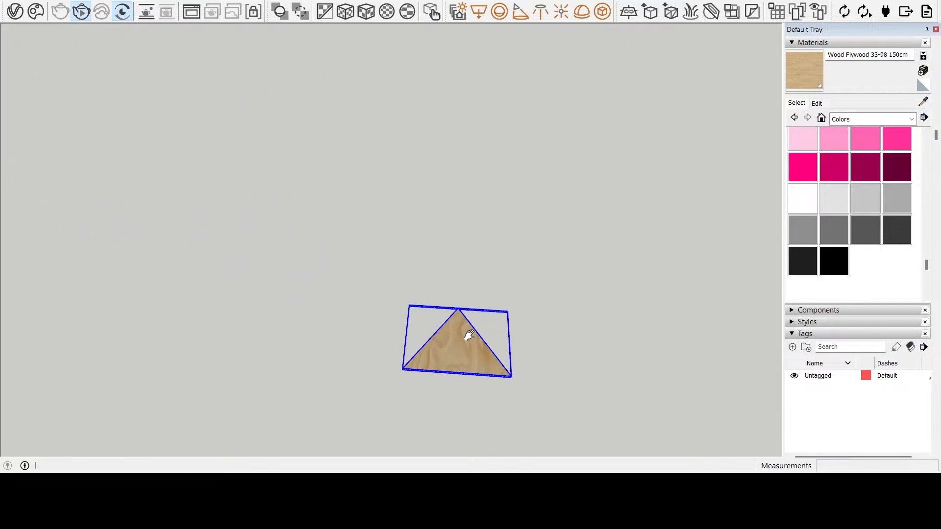
pyautogui.keyDown('shift'); pyautogui.moveTo(448, 421); pyautogui.dragTo(378, 245, button='middle'); pyautogui.keyUp('shift')
pyautogui.scroll(3, 378, 245)
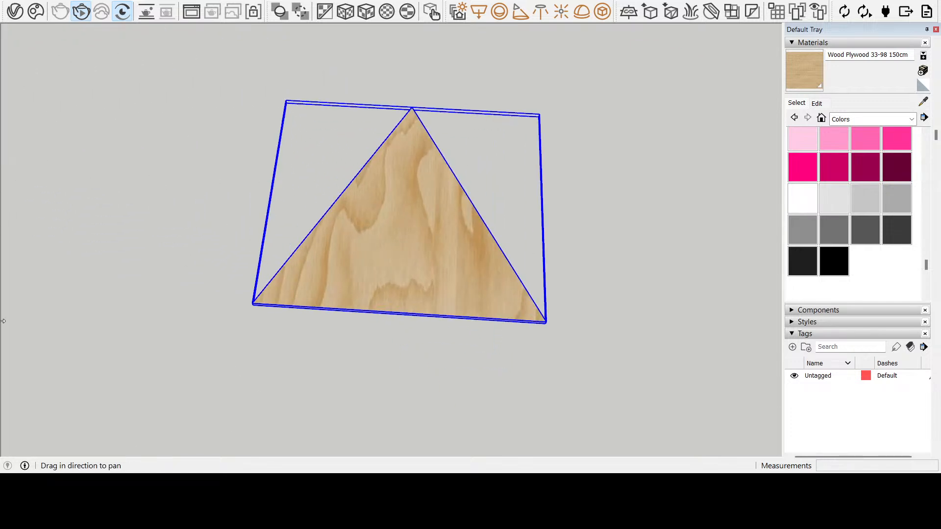
pyautogui.moveTo(439, 174); pyautogui.dragTo(315, 256, button='middle')
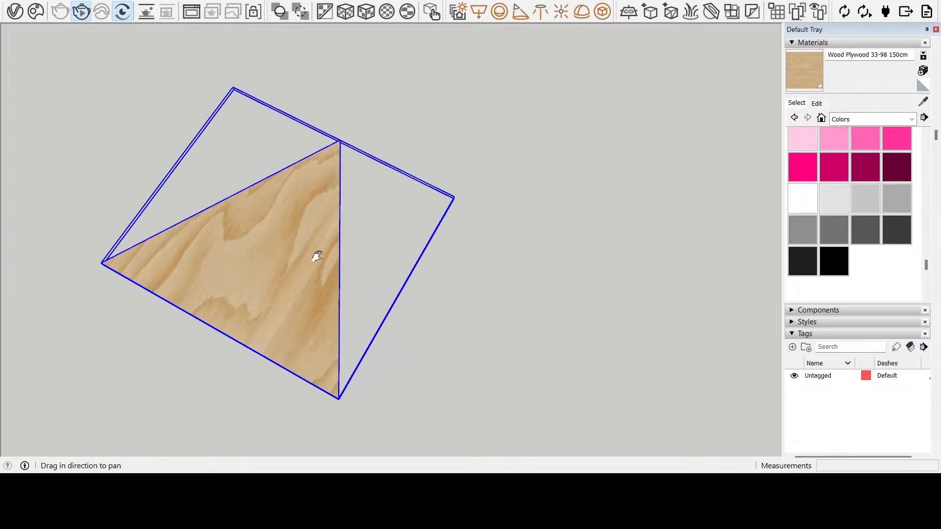
pyautogui.press('m')
pyautogui.press('ctrl')
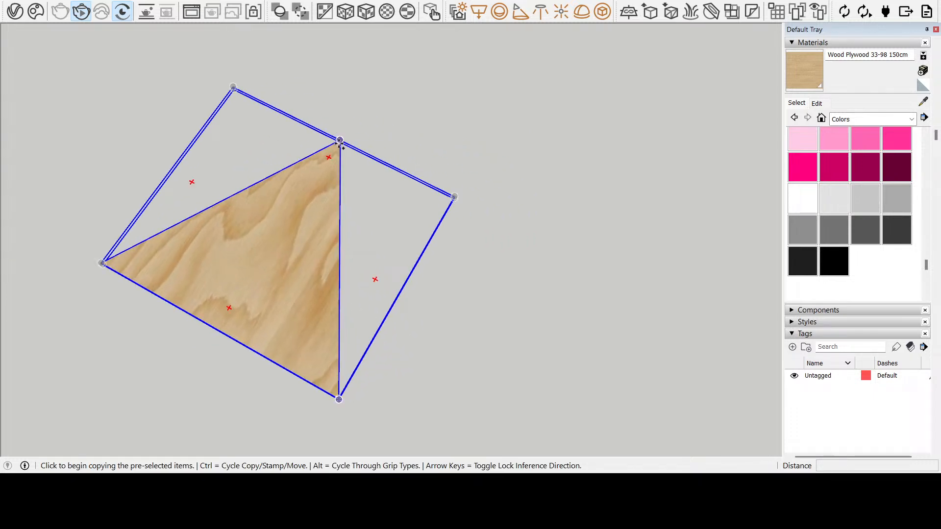
pyautogui.moveTo(357, 241); pyautogui.dragTo(228, 254, button='middle')
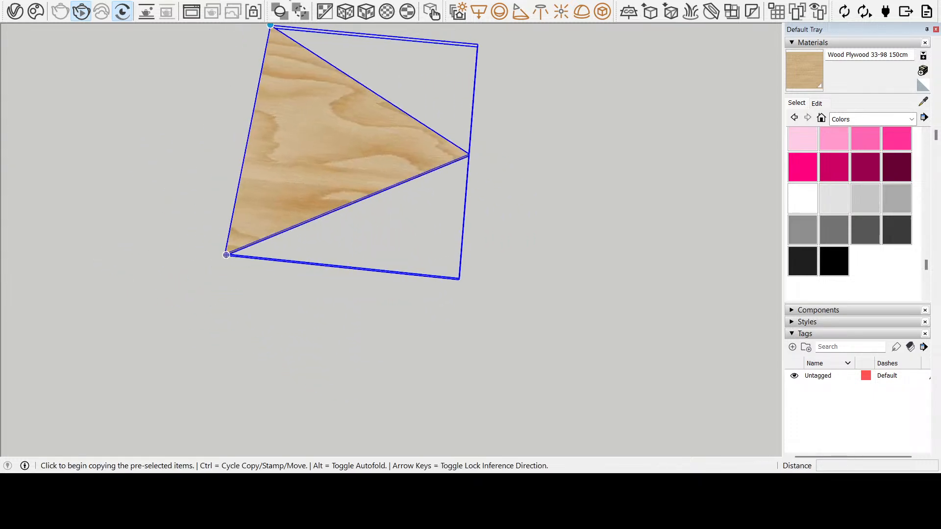
pyautogui.click(270, 25)
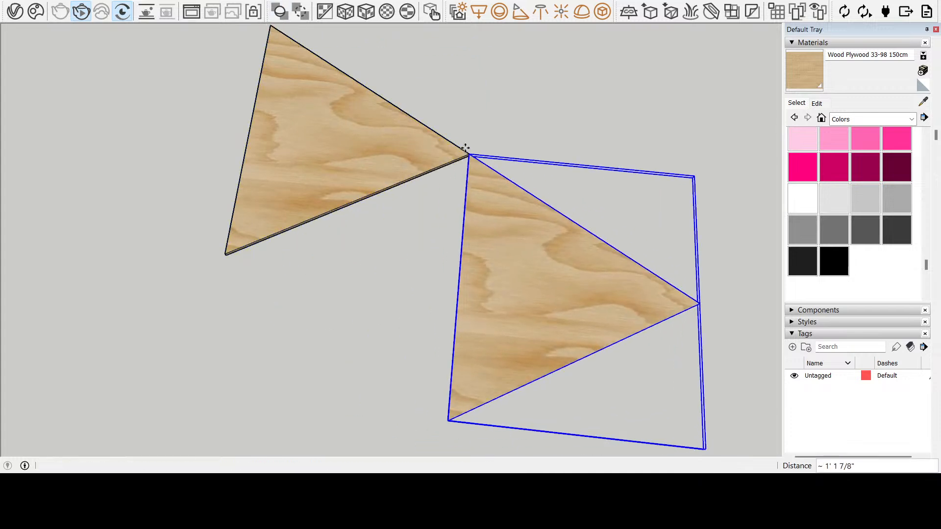
pyautogui.click(467, 149)
# - Open the copied triangle for editing and shift the plywood texture on its face to vary the grain
pyautogui.scroll(-5, 564, 299)
pyautogui.moveTo(573, 314); pyautogui.dragTo(613, 301, button='middle')
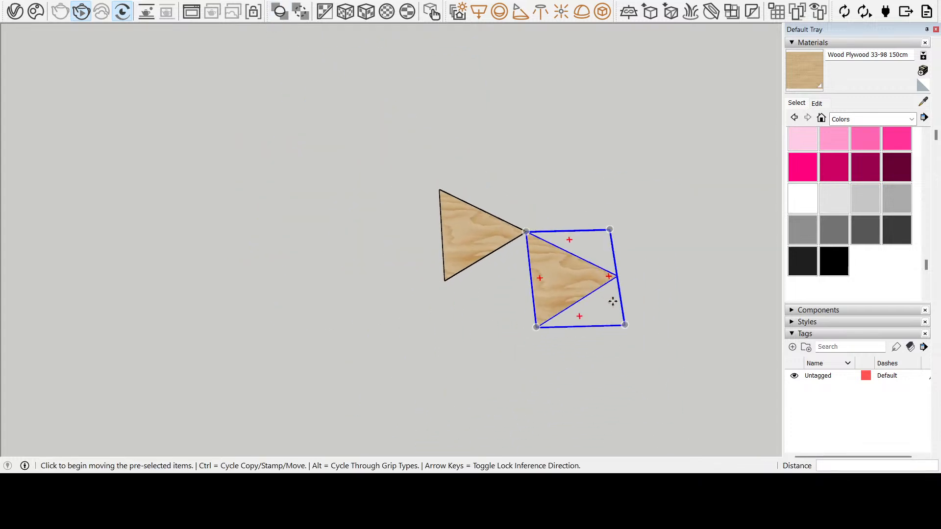
pyautogui.press('space')
pyautogui.doubleClick(546, 275)
pyautogui.click(551, 282)
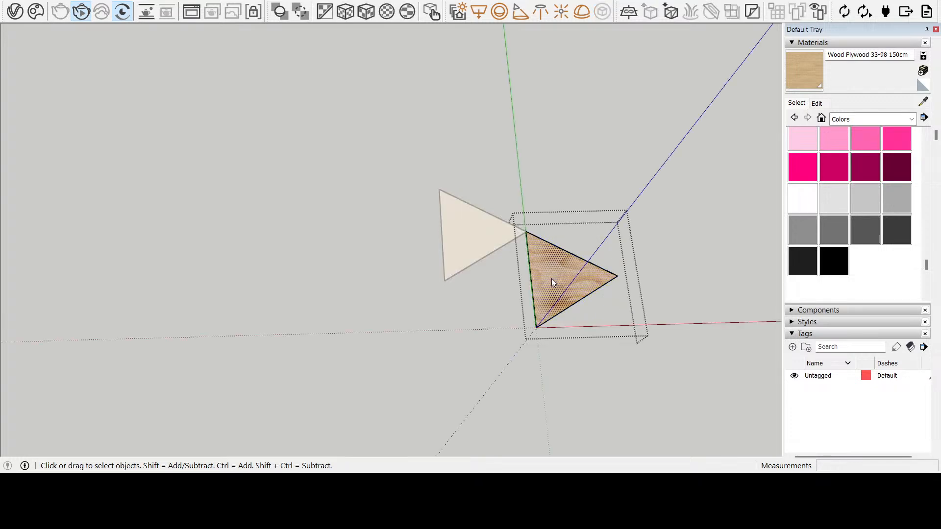
pyautogui.click(696, 215)
pyautogui.moveTo(557, 267); pyautogui.dragTo(511, 362)
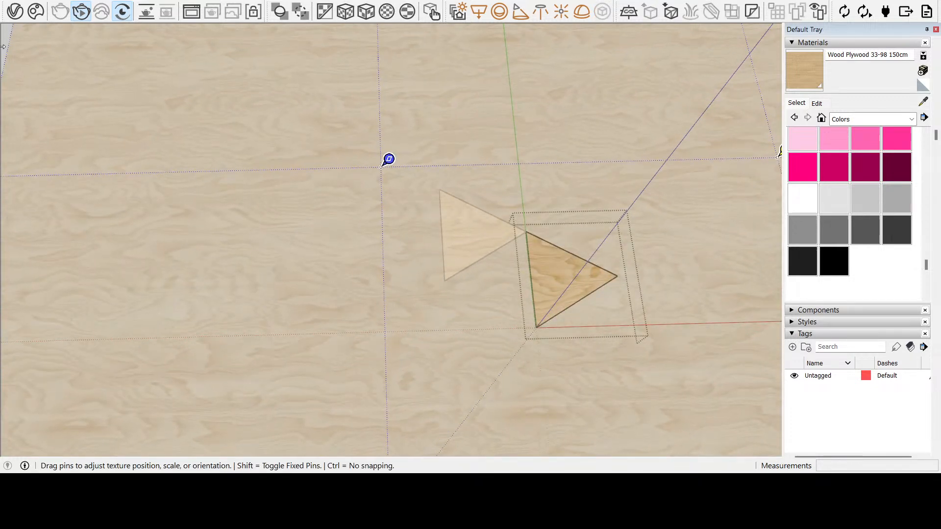
pyautogui.click(19, 58)
pyautogui.press('h')
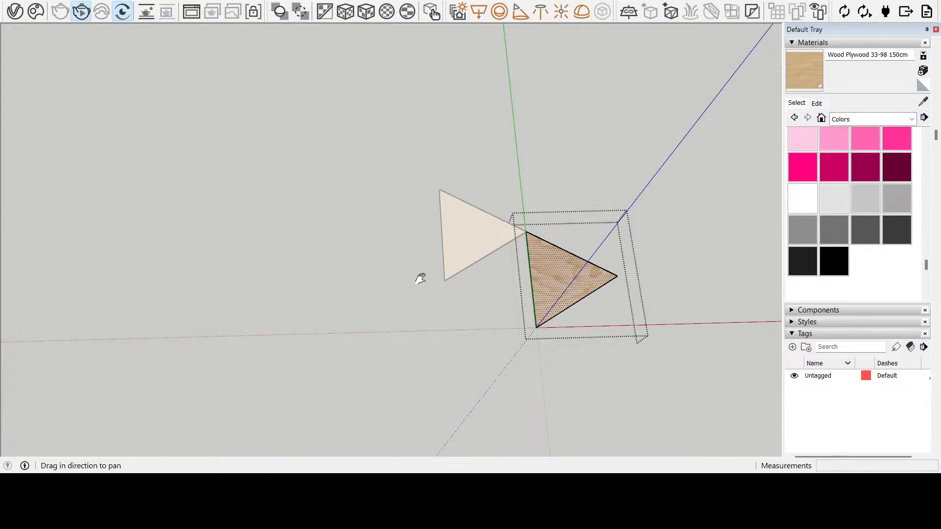
pyautogui.moveTo(434, 278); pyautogui.dragTo(54, 271)
pyautogui.moveTo(235, 260); pyautogui.dragTo(378, 248)
pyautogui.click(19, 54)
pyautogui.click(154, 251)
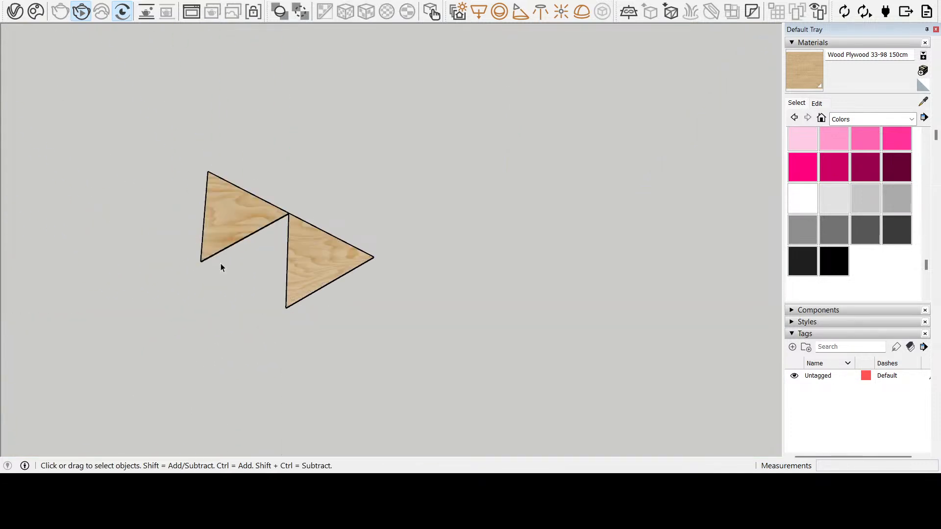
# - Copy the retextured triangle so the copy's upper base corner meets its tip, extending the row to three
pyautogui.click(336, 261)
pyautogui.doubleClick(336, 261)
pyautogui.click(248, 298)
pyautogui.click(322, 256)
pyautogui.press('m')
pyautogui.press('ctrl')
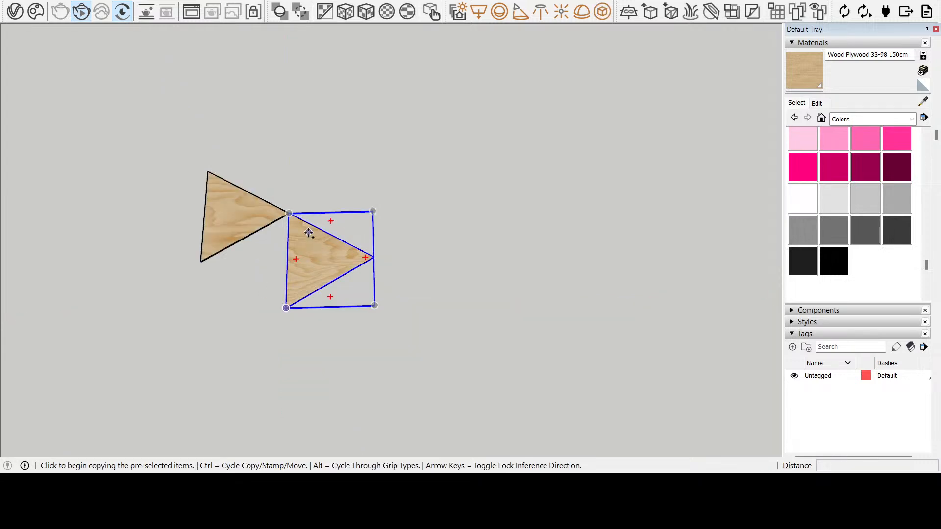
pyautogui.click(289, 213)
pyautogui.scroll(8, 377, 262)
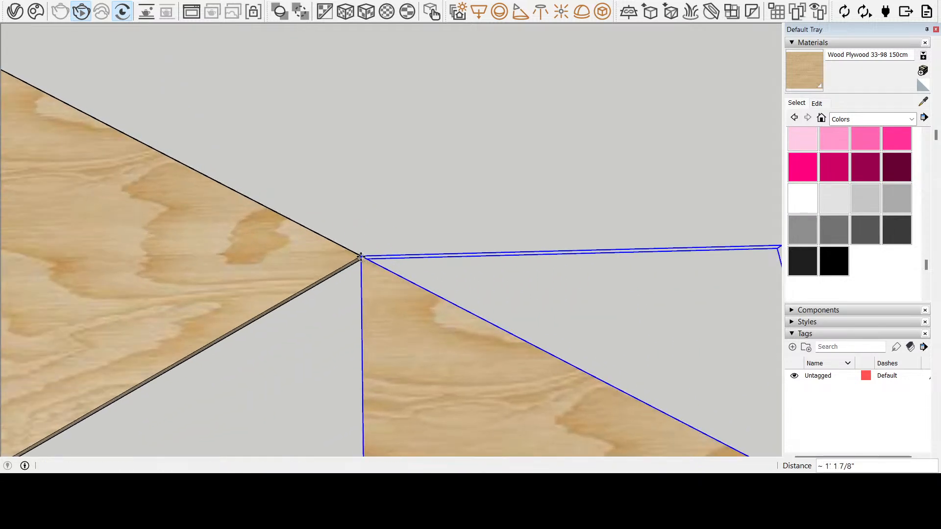
pyautogui.click(361, 256)
pyautogui.scroll(-8, 361, 257)
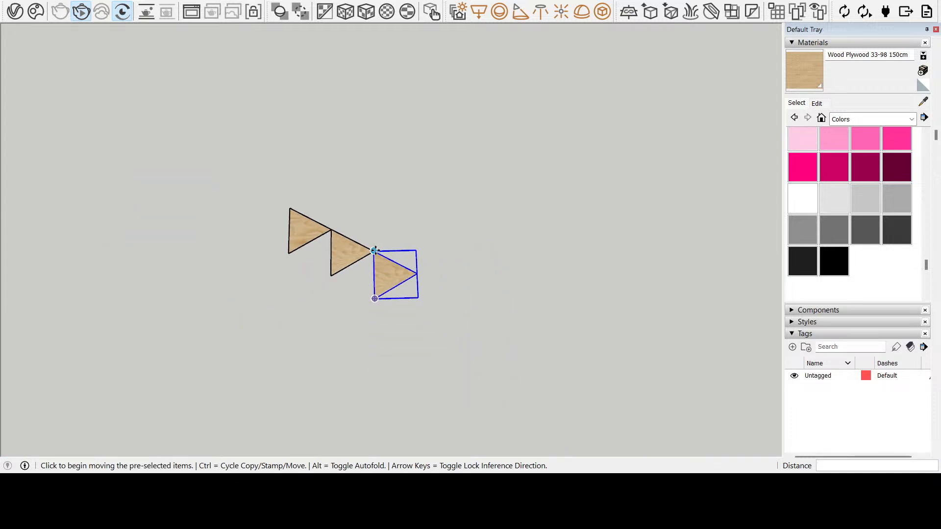
pyautogui.press('space')
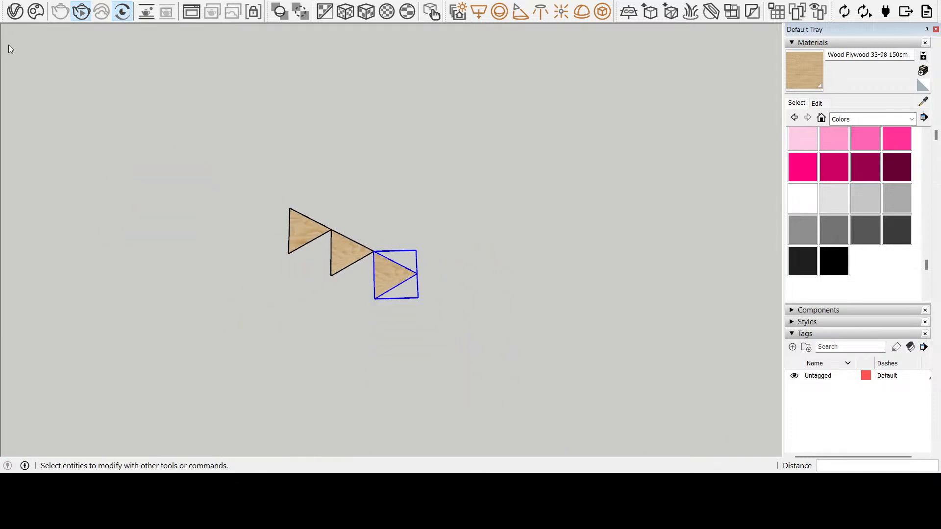
# - Place a copy of the middle triangle in the empty area above the three-triangle row
pyautogui.click(348, 267)
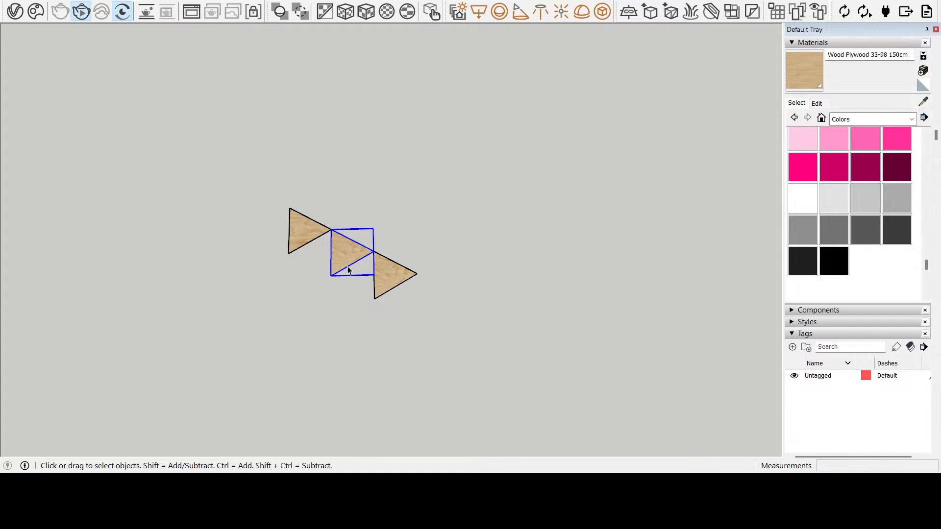
pyautogui.press('m')
pyautogui.press('ctrl')
pyautogui.scroll(3, 331, 273)
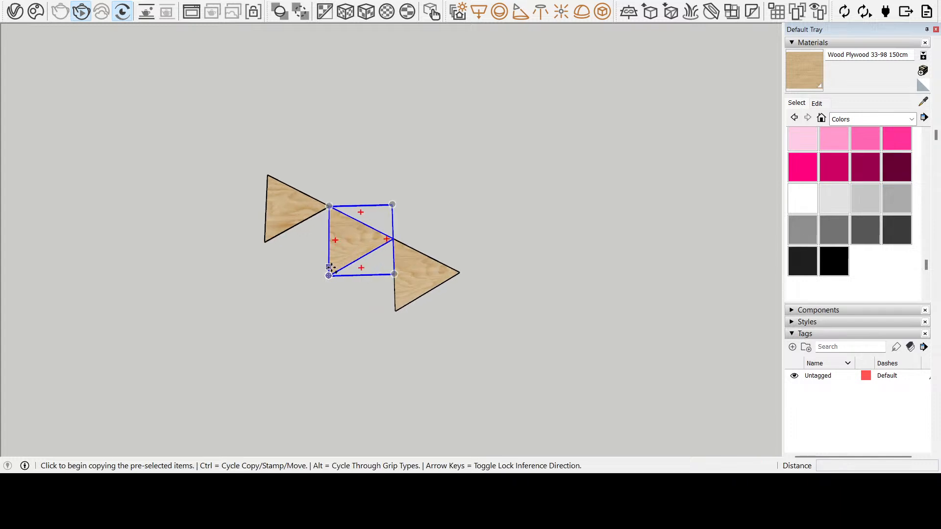
pyautogui.scroll(5, 330, 273)
pyautogui.click(324, 272)
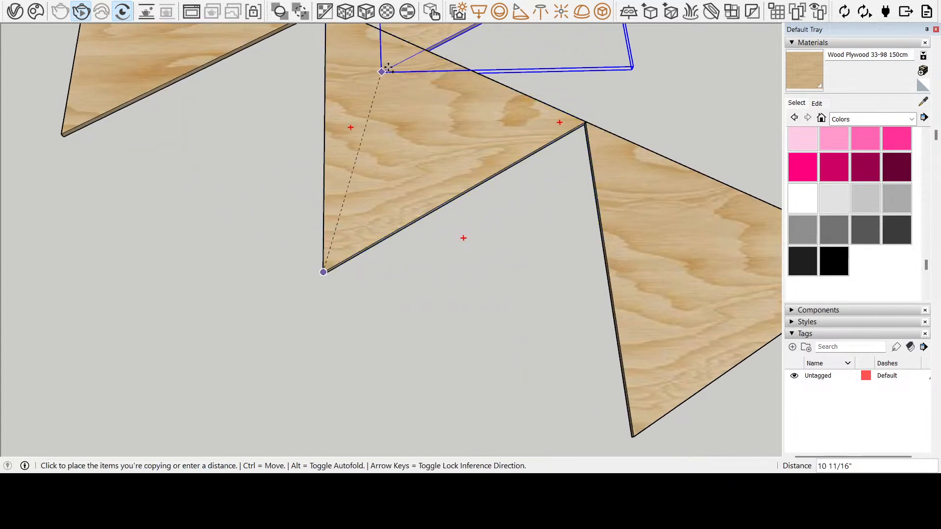
pyautogui.click(460, 28)
# - Move the new copy so its lower base corner snaps to the corner shared by the first and second triangles
pyautogui.click(2, 357)
pyautogui.moveTo(346, 56); pyautogui.dragTo(385, 335)
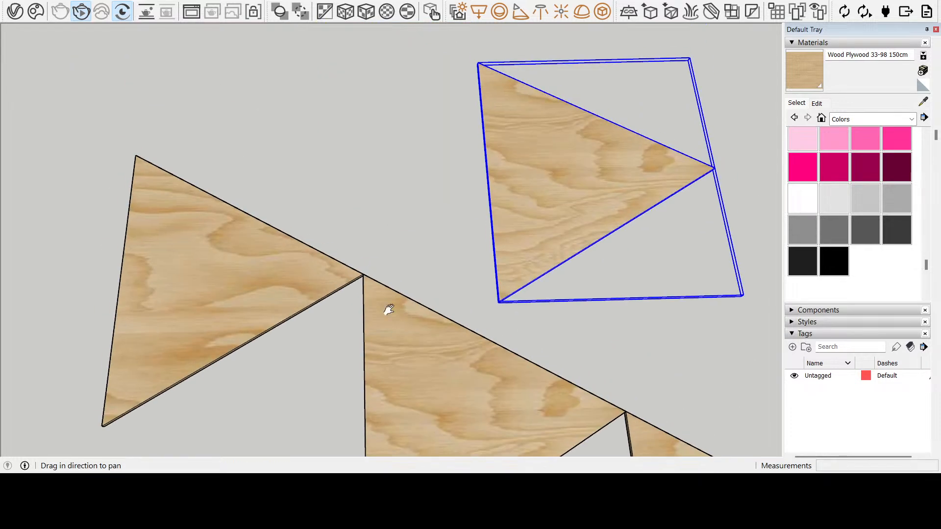
pyautogui.click(2, 237)
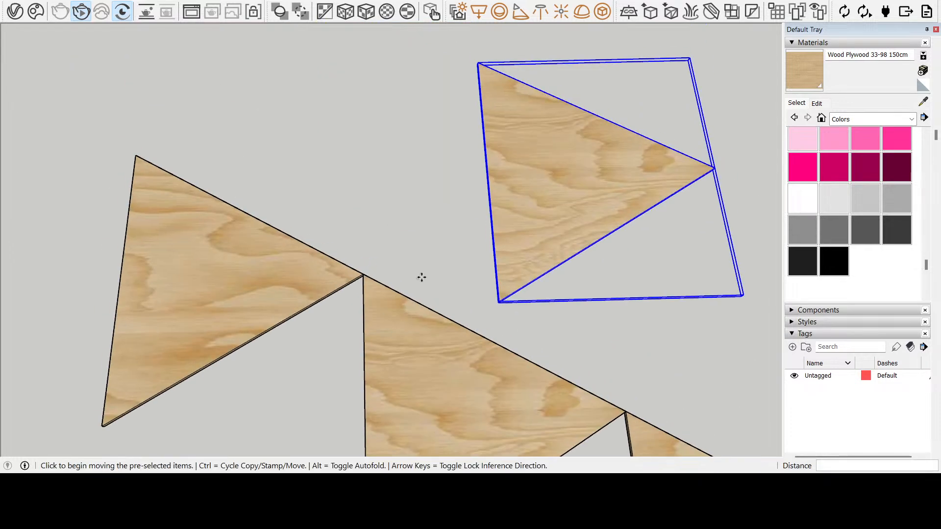
pyautogui.scroll(5, 498, 303)
pyautogui.click(498, 293)
pyautogui.scroll(-2, 395, 256)
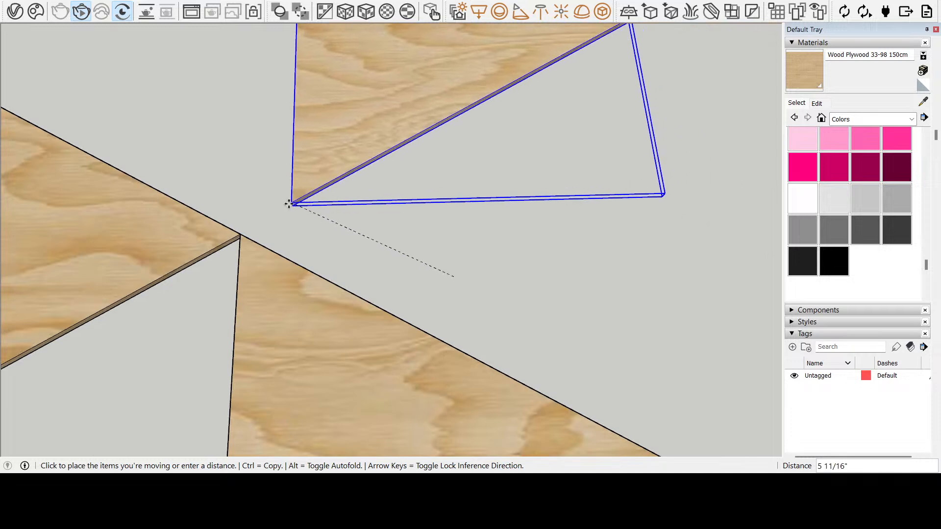
pyautogui.click(241, 236)
pyautogui.scroll(-5, 336, 214)
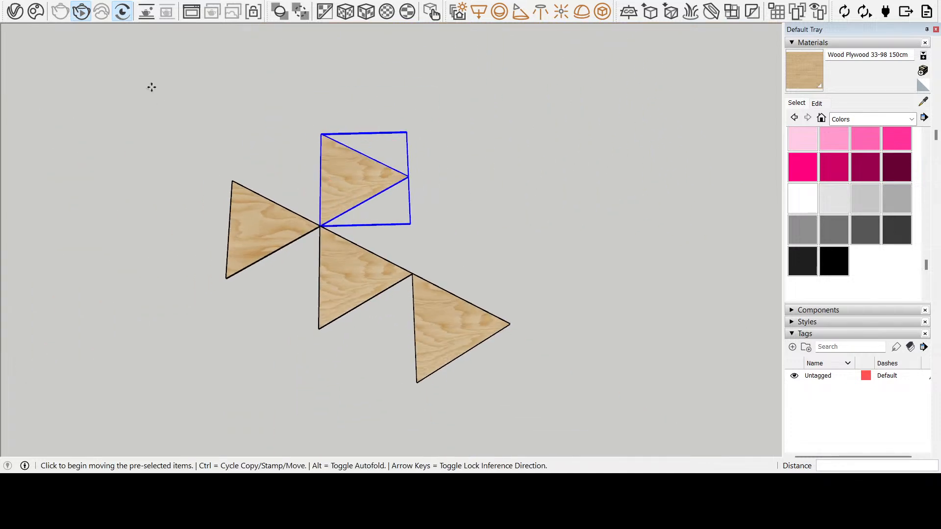
# - Copy the upper triangle from its lower base corner to its tip to extend the upper branch
pyautogui.scroll(5, 358, 152)
pyautogui.press('ctrl')
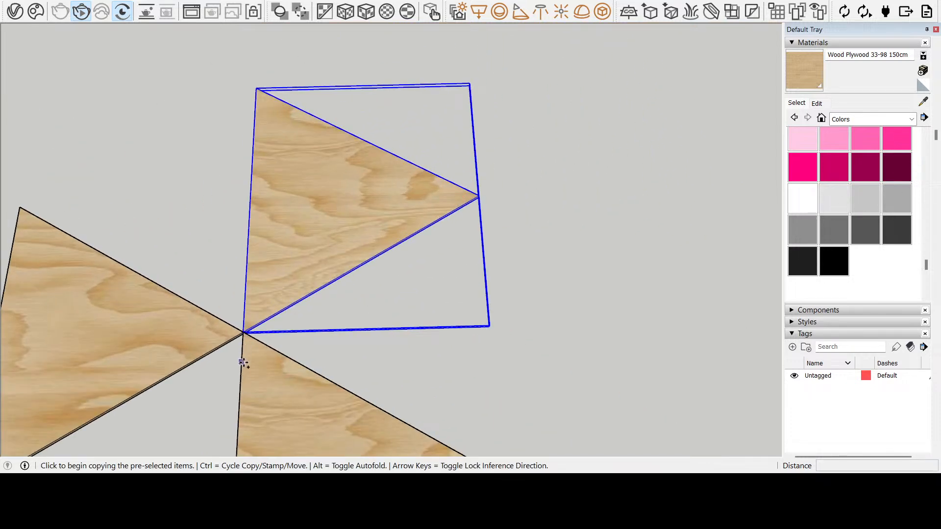
pyautogui.click(244, 331)
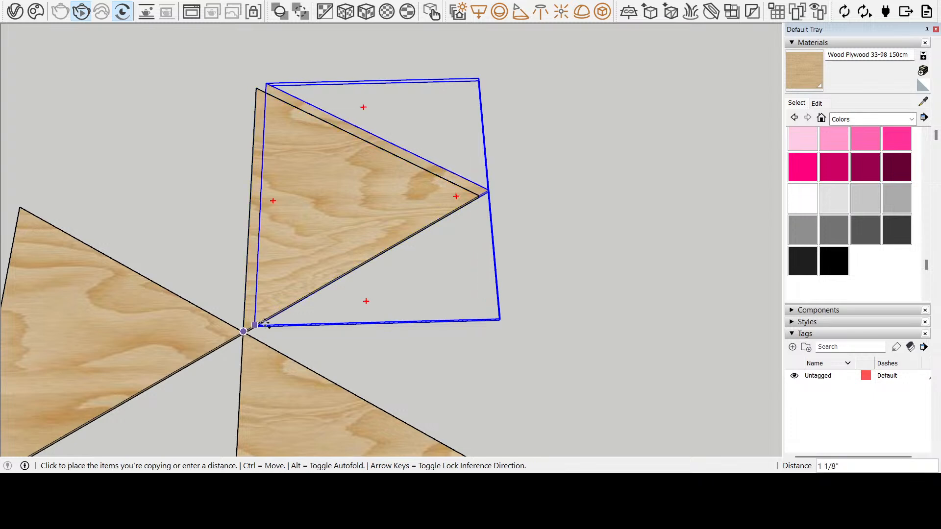
pyautogui.click(479, 196)
pyautogui.scroll(-8, 521, 238)
# - Copy the four triangles of the two branches, leaving out the original one, into the empty space beyond them
pyautogui.click(128, 341)
pyautogui.moveTo(620, 218); pyautogui.dragTo(337, 240)
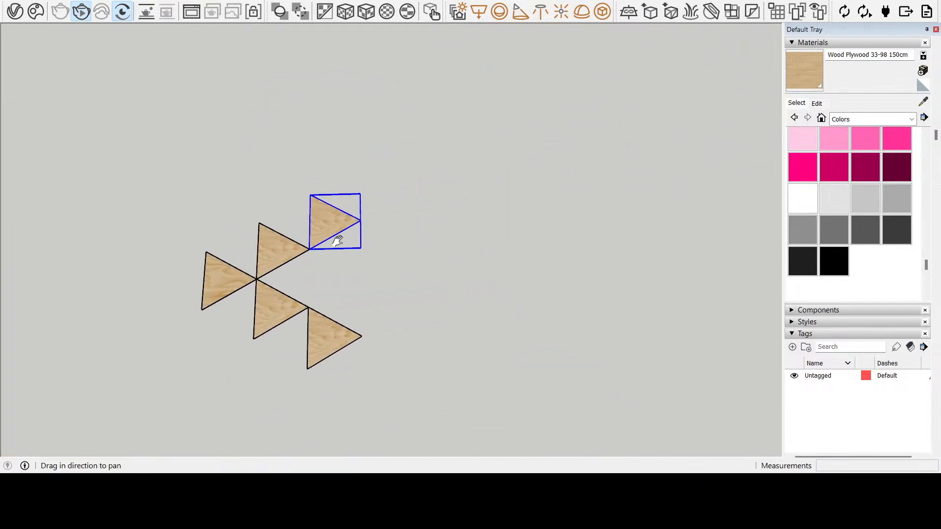
pyautogui.click(28, 55)
pyautogui.click(426, 273)
pyautogui.click(339, 229)
pyautogui.keyDown('shift'); pyautogui.click(300, 253); pyautogui.keyUp('shift')
pyautogui.keyDown('shift'); pyautogui.click(282, 309); pyautogui.keyUp('shift')
pyautogui.keyDown('shift'); pyautogui.click(344, 347); pyautogui.keyUp('shift')
pyautogui.scroll(8, 260, 259)
pyautogui.moveTo(407, 239); pyautogui.dragTo(585, 363, button='middle')
pyautogui.scroll(-8, 496, 273)
pyautogui.press('h')
pyautogui.moveTo(615, 263); pyautogui.dragTo(394, 231)
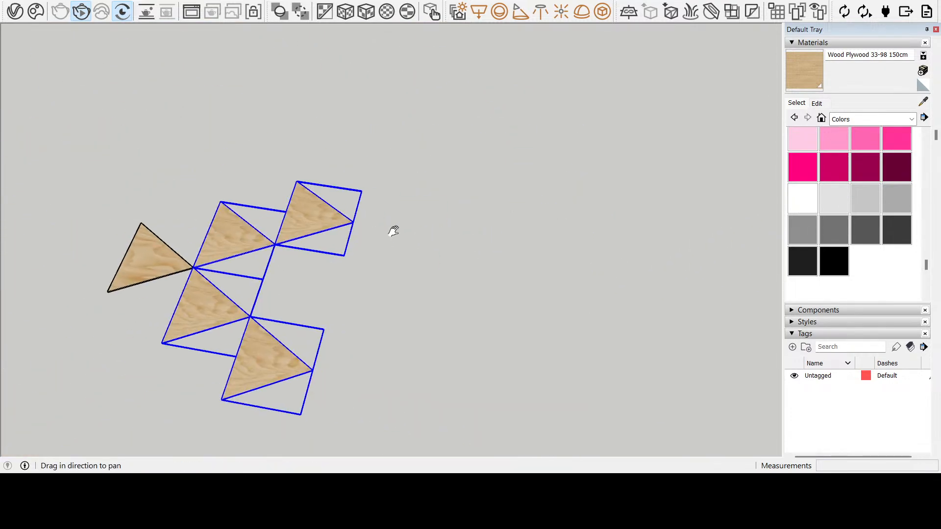
pyautogui.press('m')
pyautogui.press('ctrl')
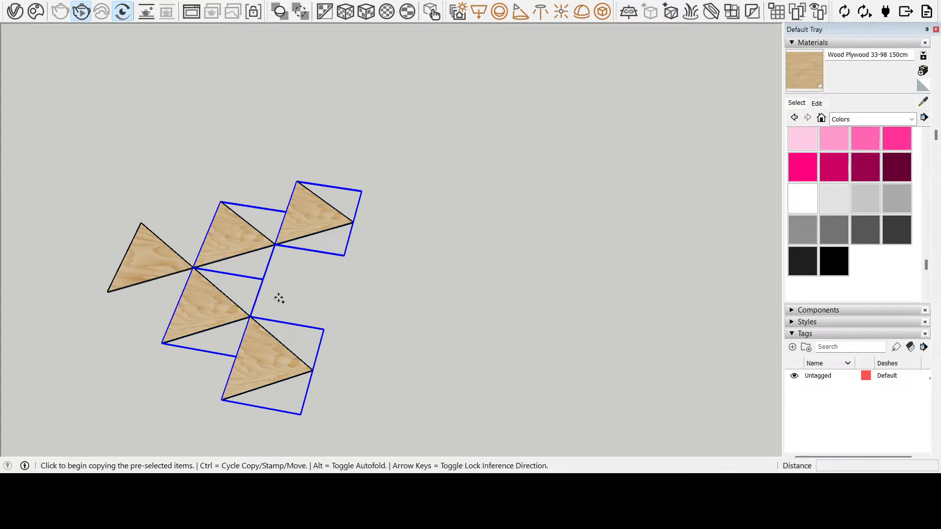
pyautogui.click(278, 298)
pyautogui.click(544, 326)
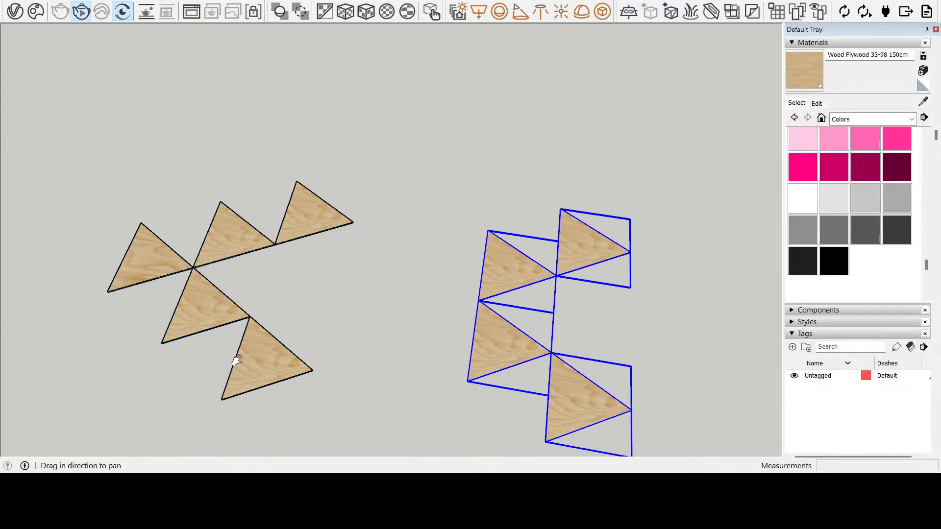
# - Rotate the copied set of four triangles 180 degrees in its own plane
pyautogui.click(126, 351)
pyautogui.moveTo(350, 286); pyautogui.dragTo(317, 227)
pyautogui.click(22, 235)
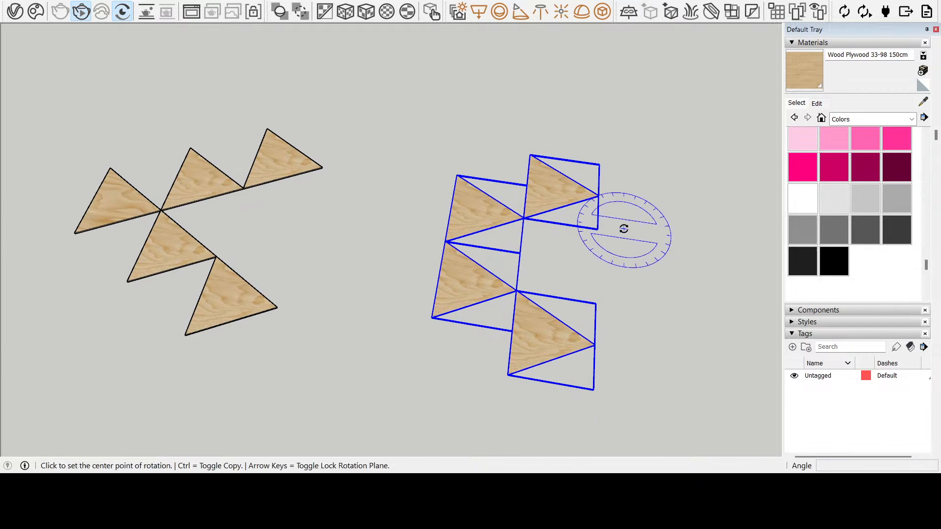
pyautogui.click(640, 252)
pyautogui.click(699, 256)
pyautogui.click(547, 242)
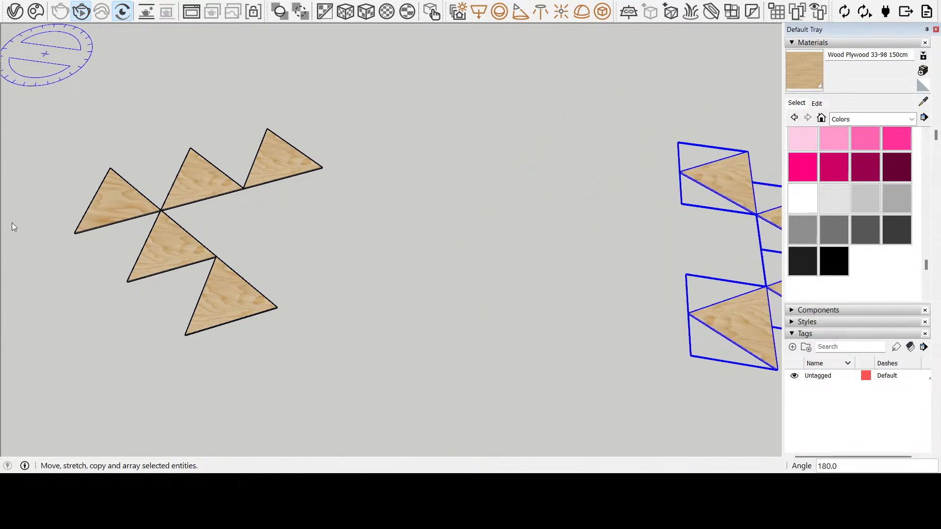
# - Move the rotated set so its lowest triangle's tip snaps to the lower branch's end tip, closing the ring
pyautogui.press('m')
pyautogui.click(688, 313)
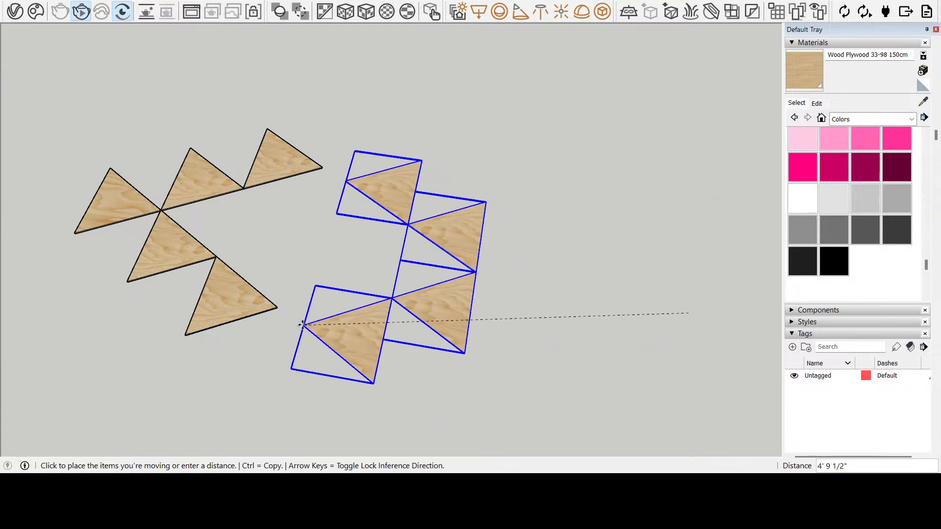
pyautogui.click(277, 308)
pyautogui.press('space')
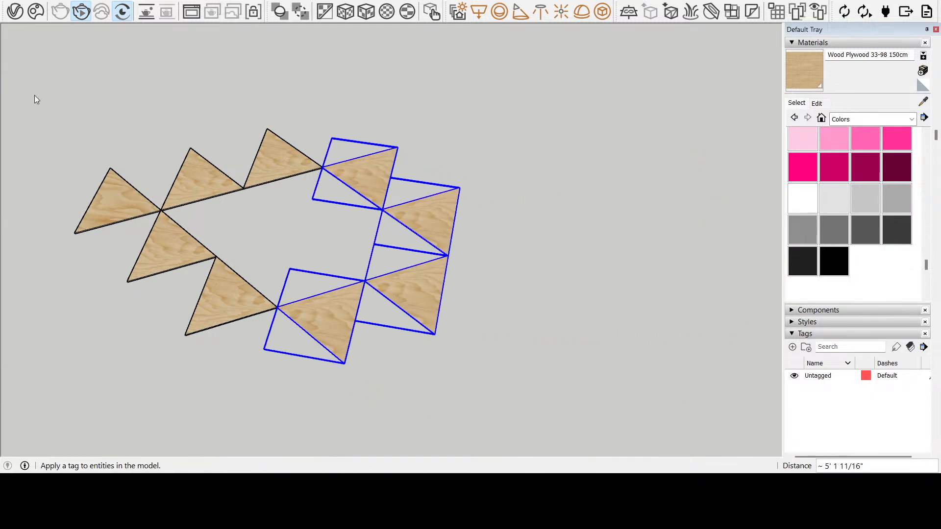
pyautogui.click(528, 310)
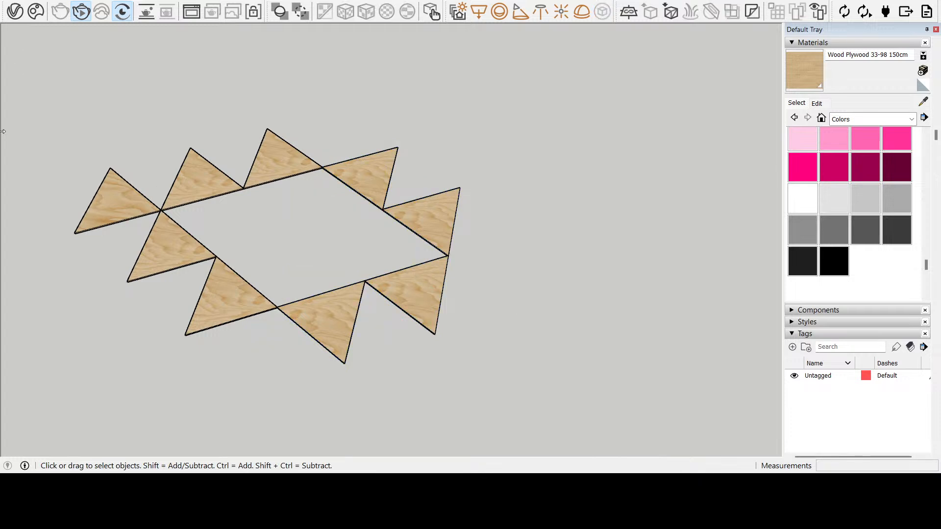
# - Copy the ring's upper end triangle from its inner corner to the closing corner so it points outward as an end piece
pyautogui.click(453, 229)
pyautogui.press('m')
pyautogui.press('ctrl')
pyautogui.click(384, 210)
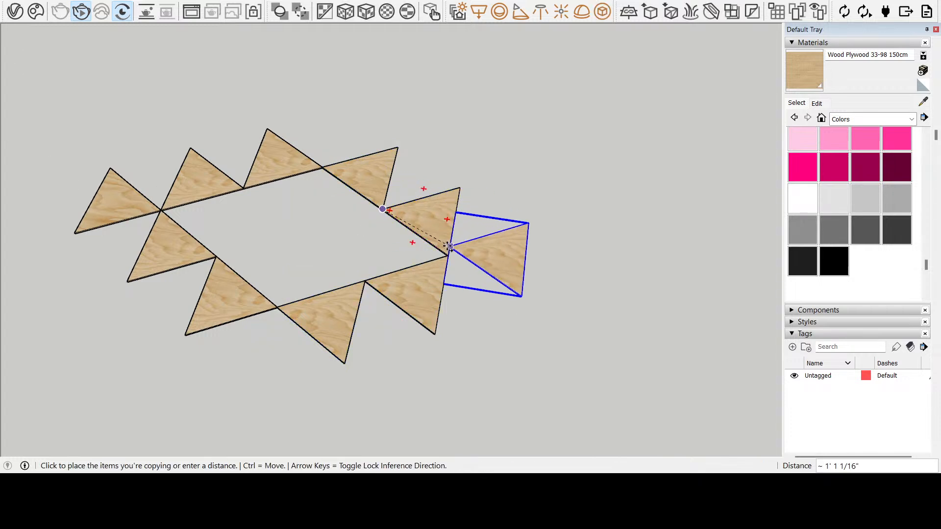
pyautogui.click(448, 256)
pyautogui.press('space')
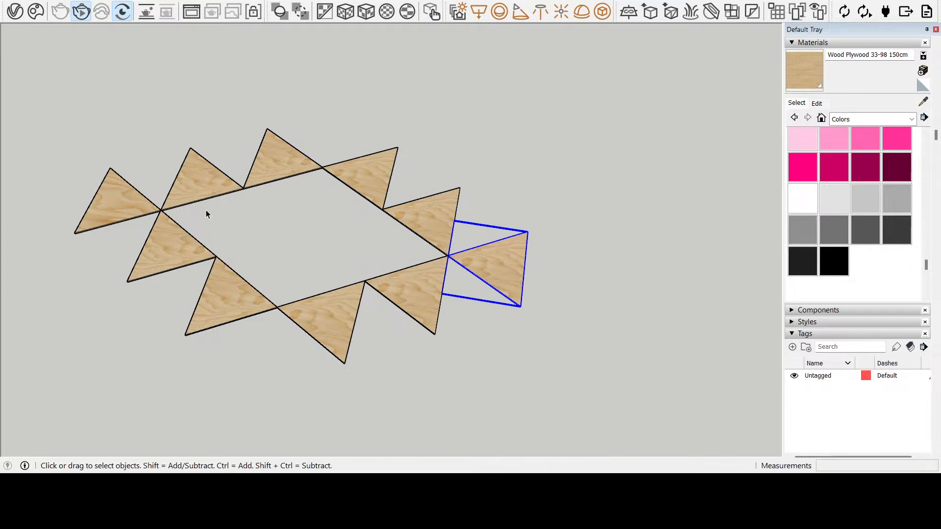
# - Reposition the plywood texture on the face of the pattern's topmost triangle to vary its grain
pyautogui.click(327, 370)
pyautogui.moveTo(327, 370); pyautogui.dragTo(422, 443, button='middle')
pyautogui.click(27, 351)
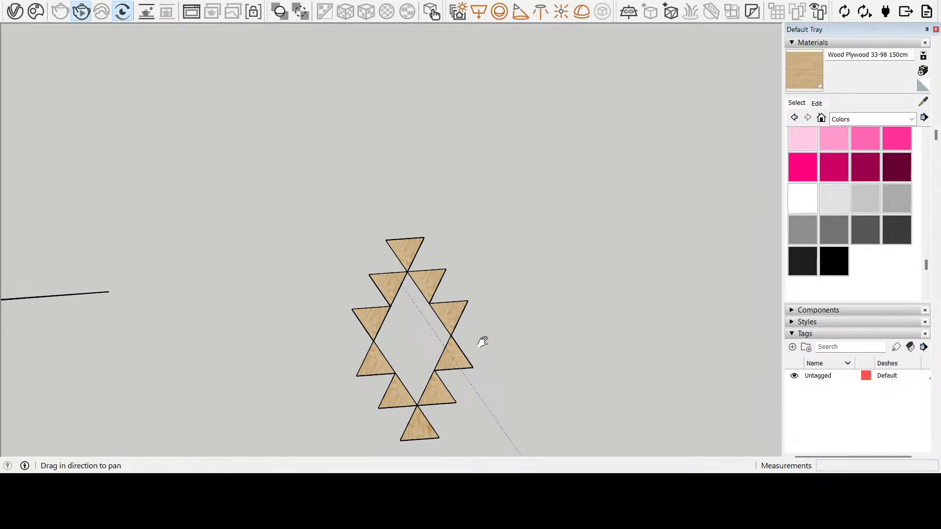
pyautogui.moveTo(489, 356); pyautogui.dragTo(470, 308)
pyautogui.scroll(6, 361, 307)
pyautogui.scroll(2, 416, 322)
pyautogui.press('space')
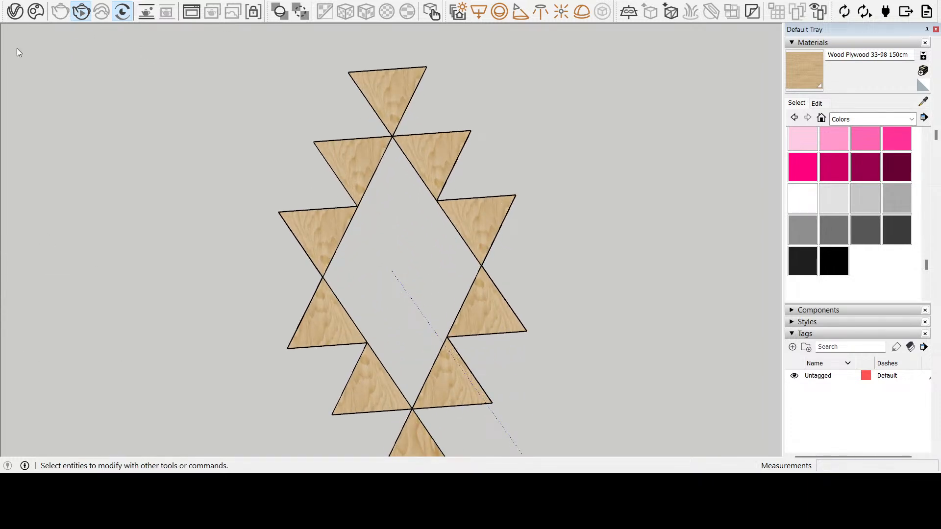
pyautogui.doubleClick(381, 92)
pyautogui.click(382, 94)
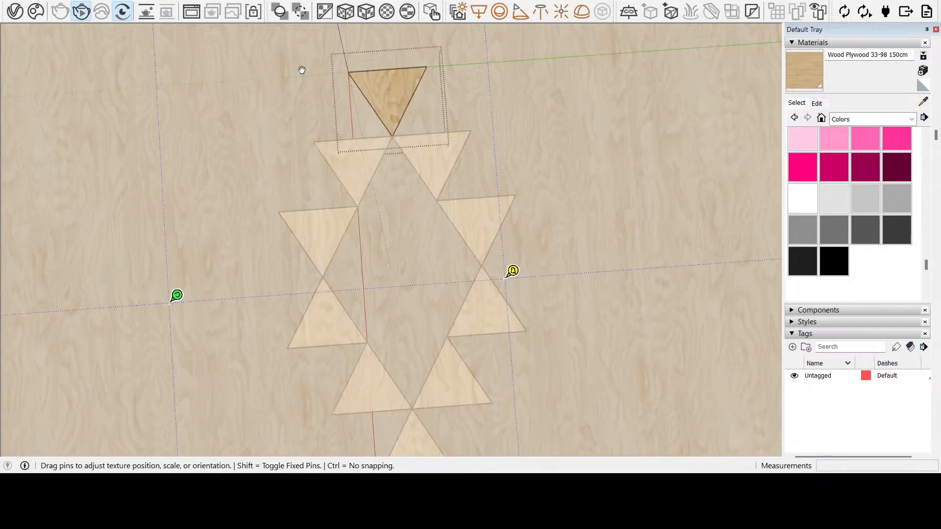
pyautogui.moveTo(301, 69); pyautogui.dragTo(634, 118)
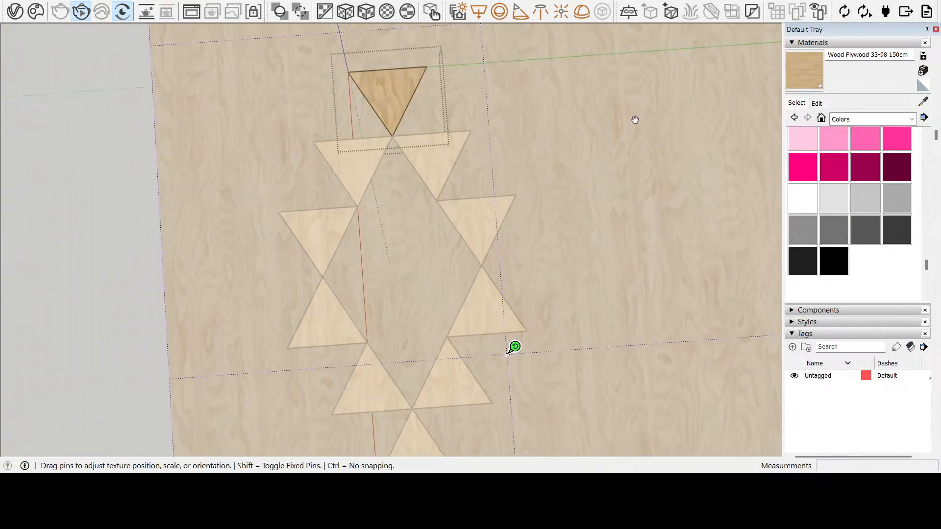
pyautogui.click(16, 48)
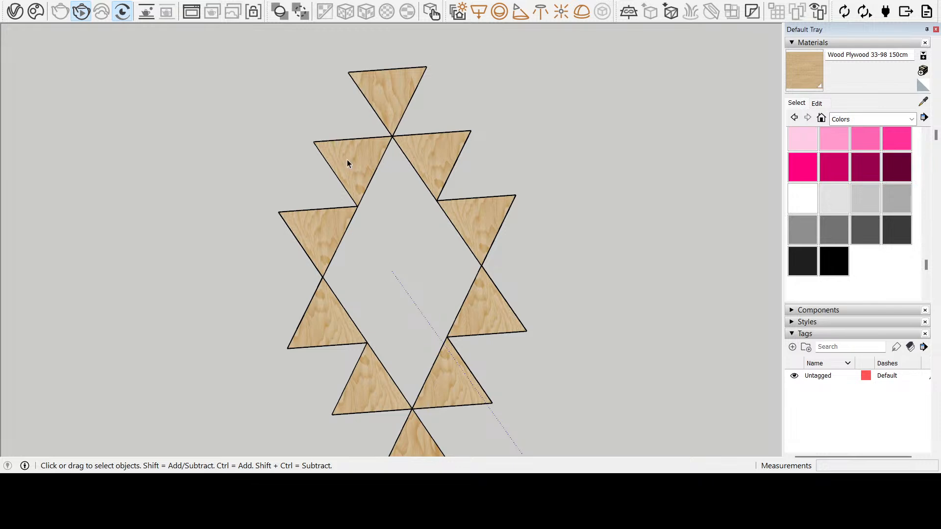
# - Shift the plywood texture on the left triangle of the second row so its grain differs
pyautogui.doubleClick(346, 169)
pyautogui.rightClick(346, 170)
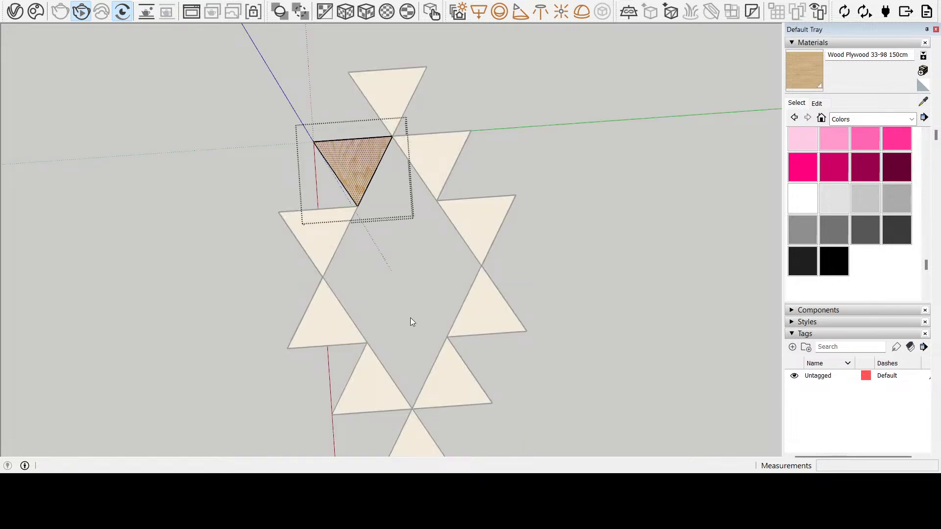
pyautogui.click(519, 317)
pyautogui.moveTo(221, 160); pyautogui.dragTo(207, 154)
pyautogui.click(7, 48)
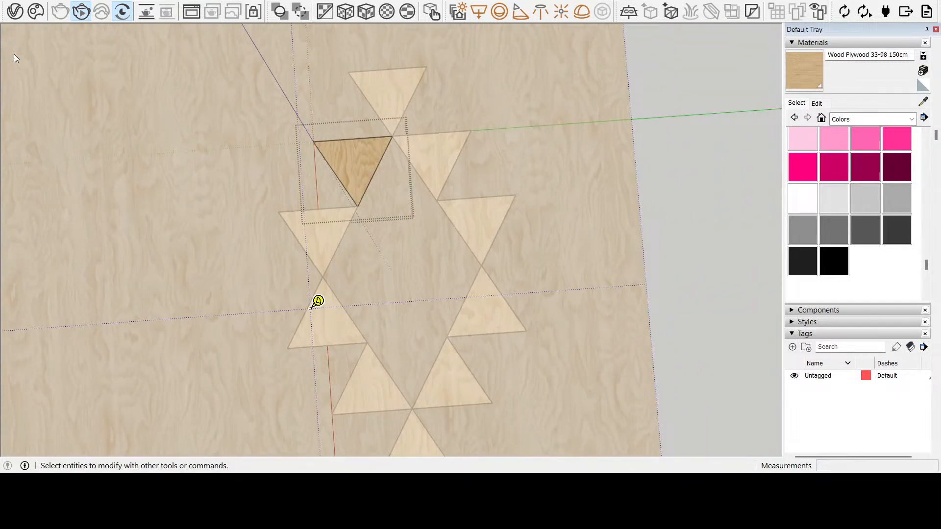
pyautogui.click(451, 175)
# - Shift the plywood texture on the right triangle of the second row so its grain differs
pyautogui.doubleClick(434, 164)
pyautogui.click(434, 164)
pyautogui.click(604, 317)
pyautogui.moveTo(640, 223); pyautogui.dragTo(654, 220)
pyautogui.click(7, 54)
pyautogui.click(254, 204)
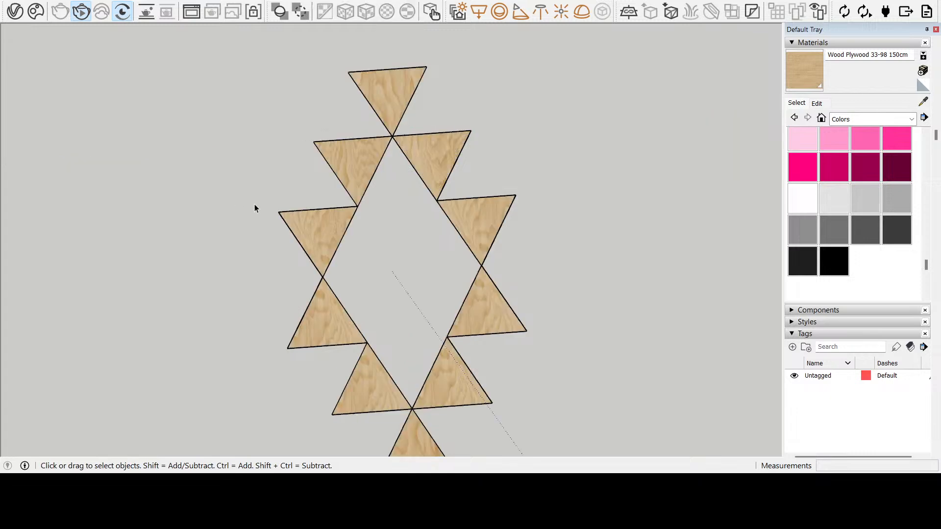
# - Reposition the plywood texture on the left triangle of the third row
pyautogui.click(310, 250)
pyautogui.doubleClick(318, 236)
pyautogui.click(319, 236)
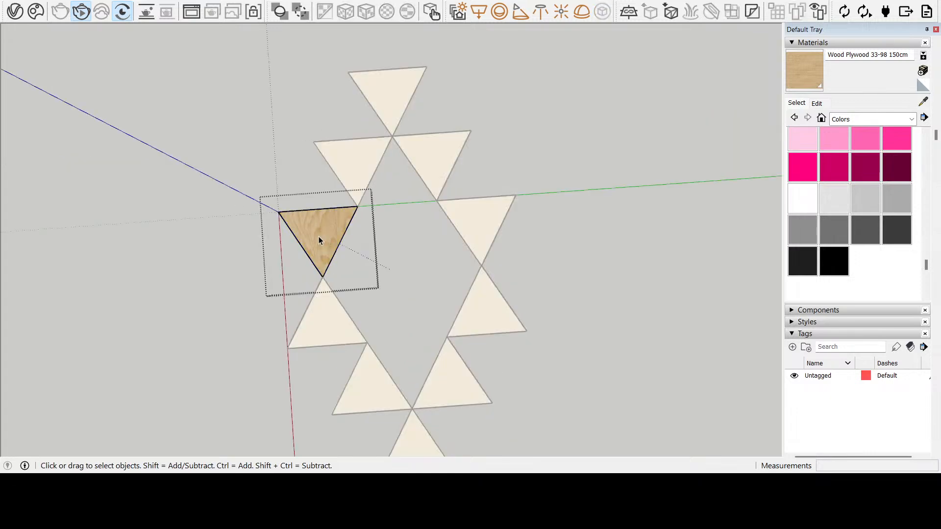
pyautogui.click(470, 394)
pyautogui.moveTo(386, 290); pyautogui.dragTo(244, 250)
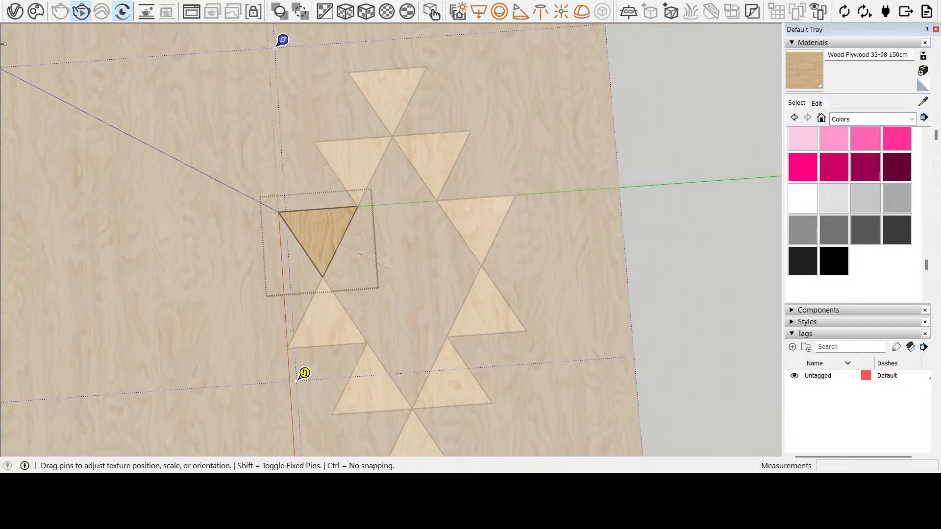
pyautogui.click(575, 272)
pyautogui.click(577, 292)
# - Reposition the plywood texture on the right triangle of the third row
pyautogui.click(488, 236)
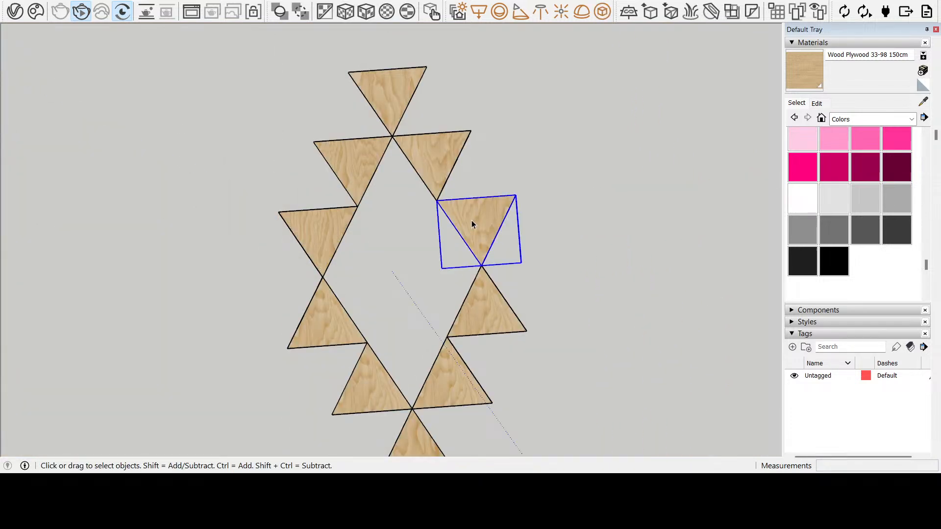
pyautogui.doubleClick(472, 220)
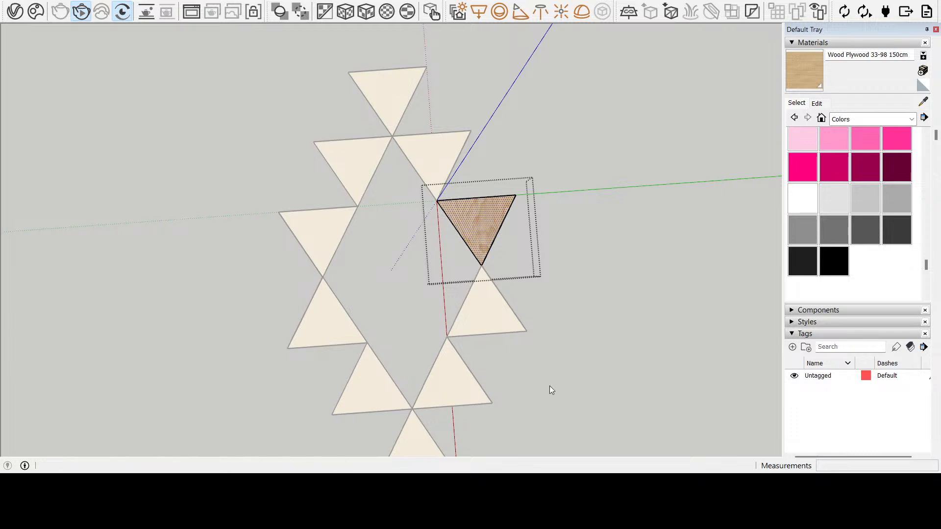
pyautogui.click(613, 376)
pyautogui.moveTo(590, 286); pyautogui.dragTo(650, 228)
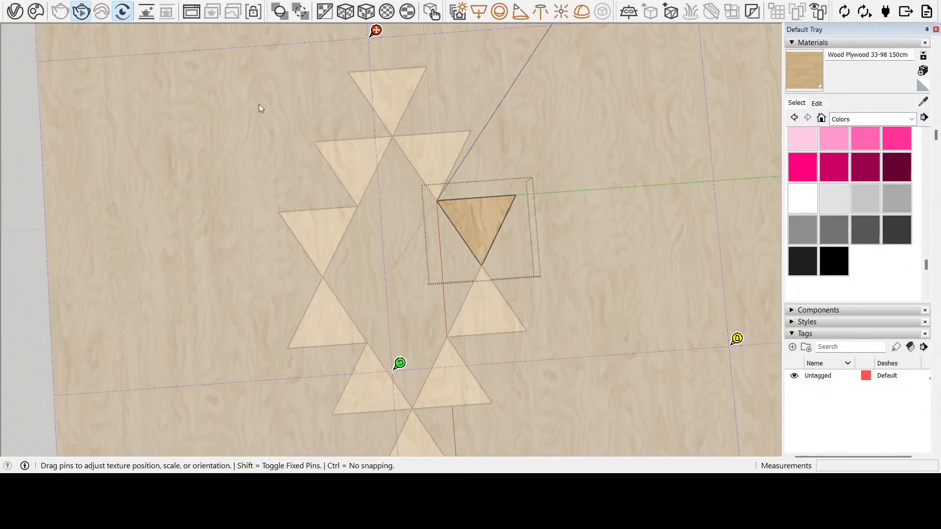
pyautogui.click(10, 55)
pyautogui.click(161, 382)
# - Shift the plywood texture on the left triangle of the fourth row to vary its grain
pyautogui.doubleClick(340, 338)
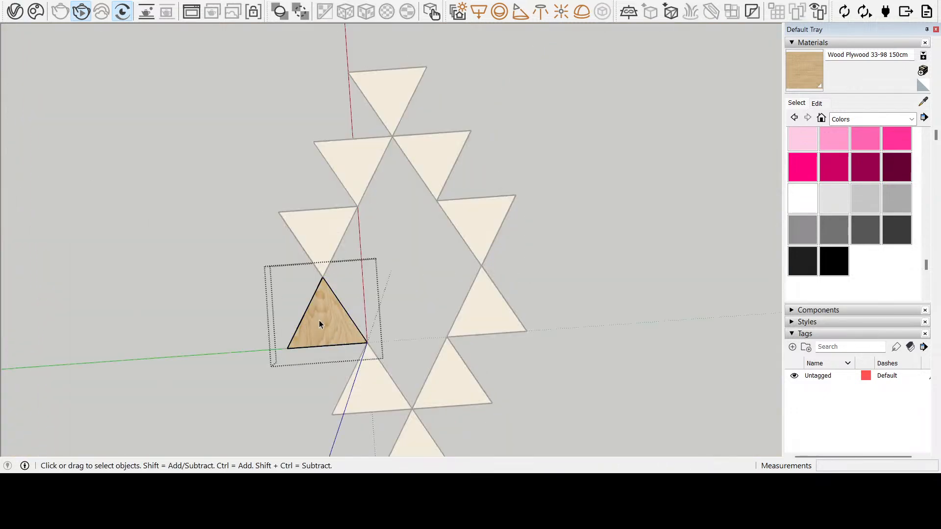
pyautogui.click(465, 253)
pyautogui.moveTo(340, 304); pyautogui.dragTo(511, 360)
pyautogui.click(19, 55)
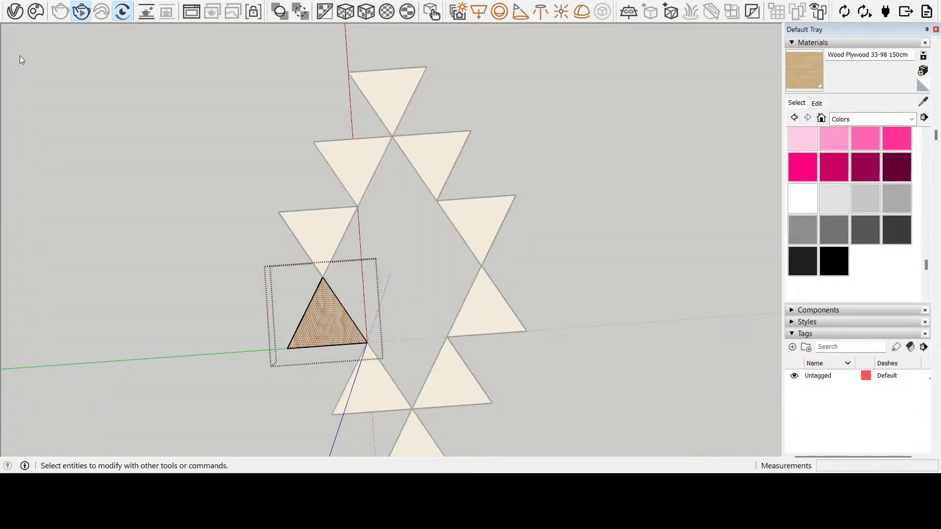
pyautogui.click(163, 237)
# - Shift the plywood texture on the right triangle of the fourth row to vary its grain
pyautogui.doubleClick(504, 322)
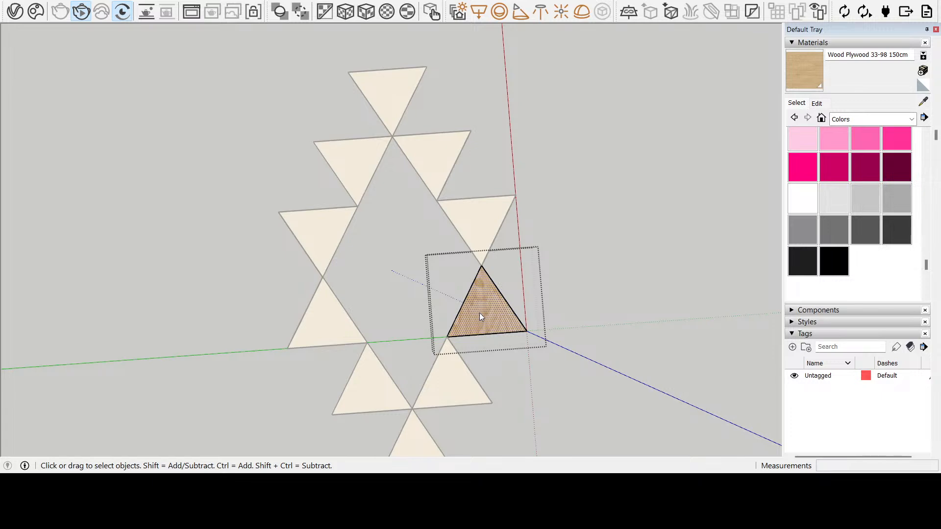
pyautogui.click(632, 243)
pyautogui.moveTo(482, 310); pyautogui.dragTo(649, 349)
pyautogui.click(4, 46)
pyautogui.click(182, 303)
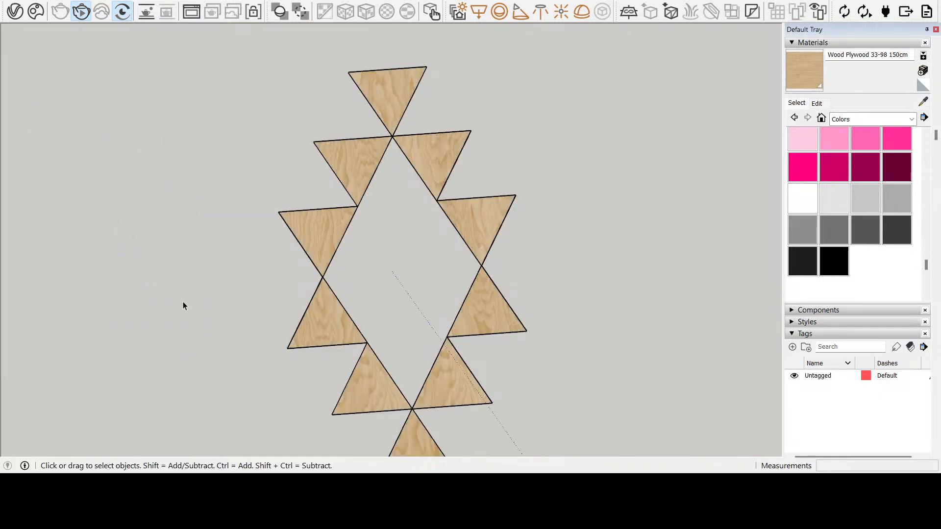
# - Reposition the plywood texture on the left triangle of the fifth row
pyautogui.doubleClick(368, 390)
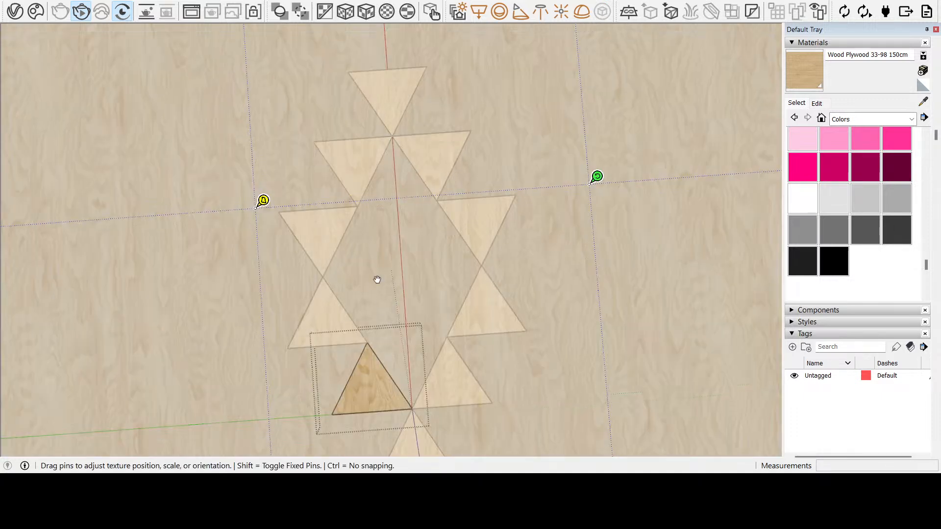
pyautogui.moveTo(376, 275); pyautogui.dragTo(328, 356)
pyautogui.click(14, 54)
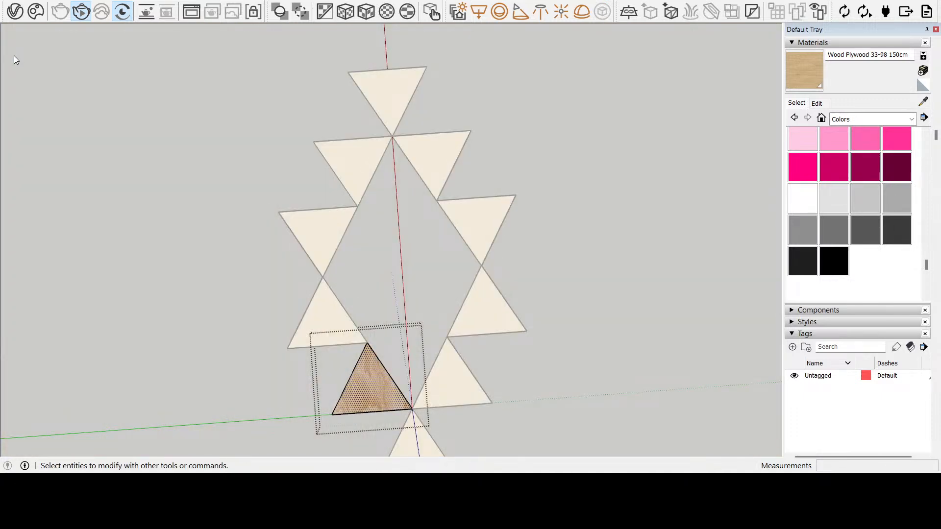
pyautogui.click(172, 155)
# - Copy the topmost triangle into the ring's interior, snapping its upper right corner to the tip of the second row's right triangle
pyautogui.click(395, 102)
pyautogui.press('m')
pyautogui.press('ctrl')
pyautogui.click(426, 66)
pyautogui.scroll(5, 421, 201)
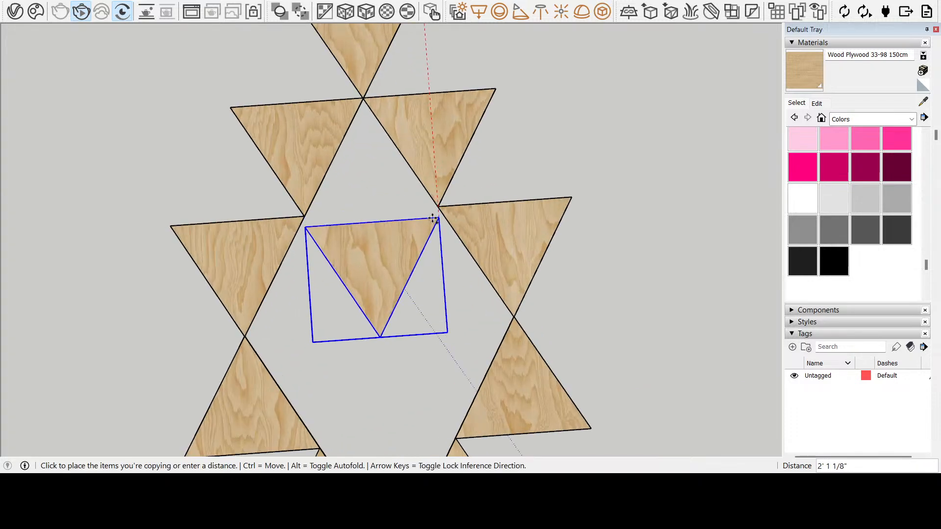
pyautogui.click(427, 240)
pyautogui.click(427, 239)
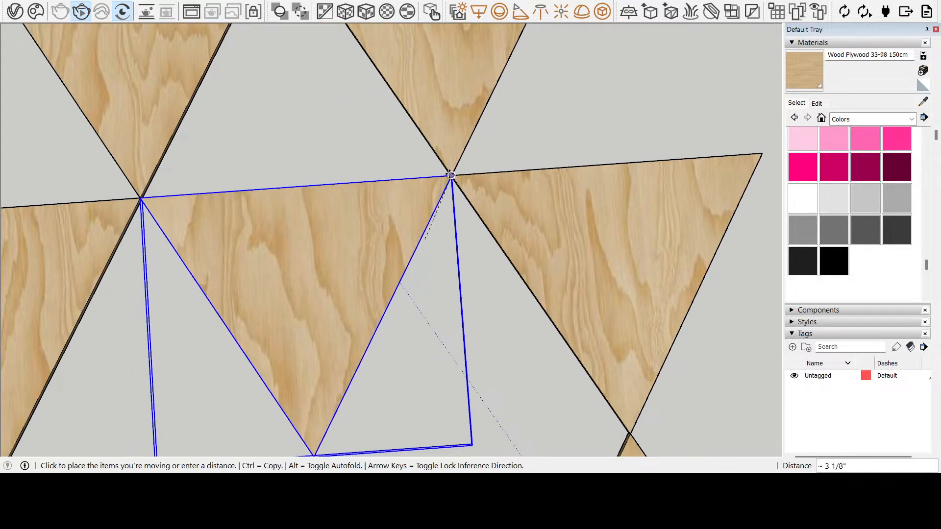
pyautogui.click(451, 175)
# - Copy the bottom triangle from its tip to the lower tip of the inner triangle, filling the ring's lower interior
pyautogui.scroll(-5, 395, 196)
pyautogui.click(1, 351)
pyautogui.moveTo(359, 357); pyautogui.dragTo(356, 186)
pyautogui.click(2, 47)
pyautogui.click(386, 363)
pyautogui.press('m')
pyautogui.press('ctrl')
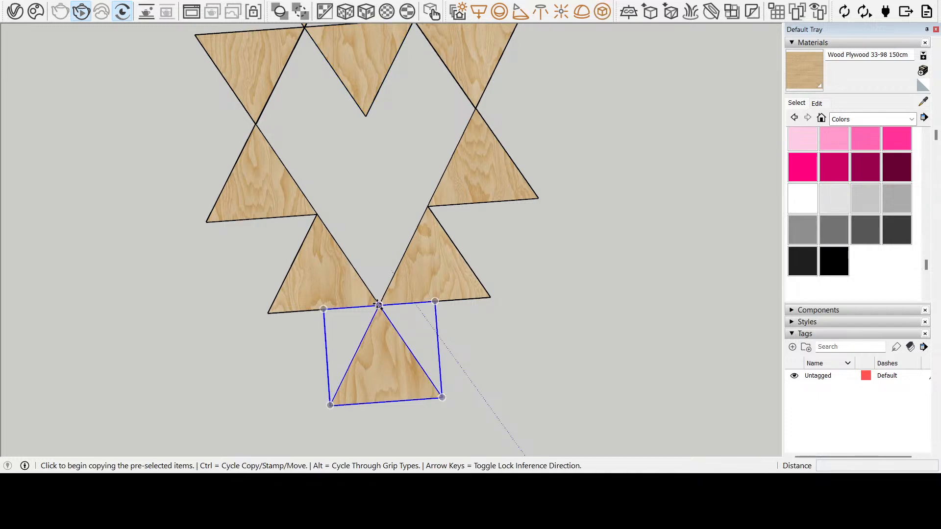
pyautogui.click(378, 305)
pyautogui.click(366, 117)
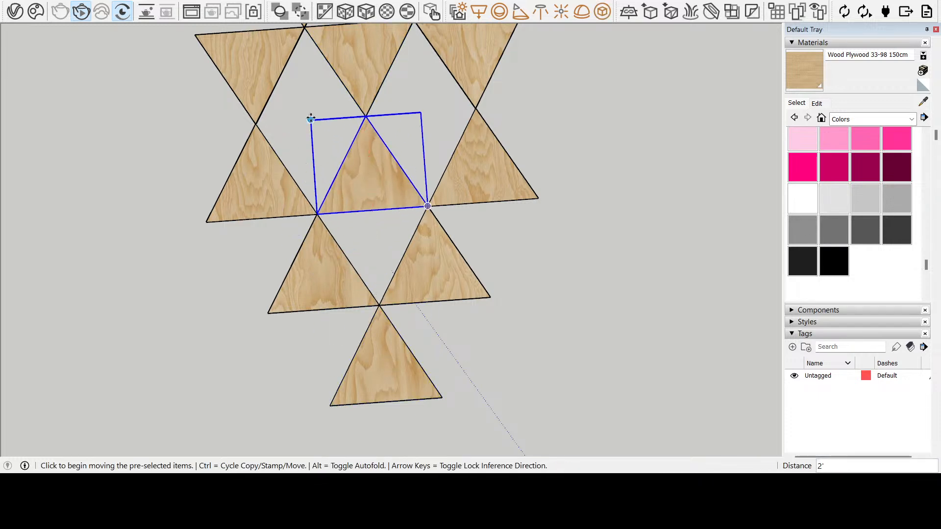
pyautogui.press('space')
pyautogui.click(170, 272)
# - Select all twelve triangles of the pattern and make them one group
pyautogui.scroll(-8, 234, 345)
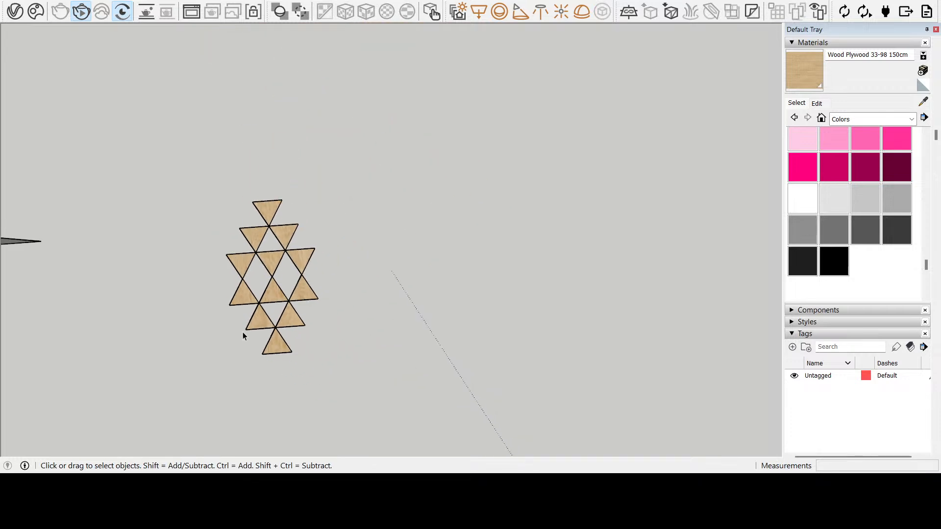
pyautogui.moveTo(385, 392); pyautogui.dragTo(203, 194)
pyautogui.rightClick(269, 289)
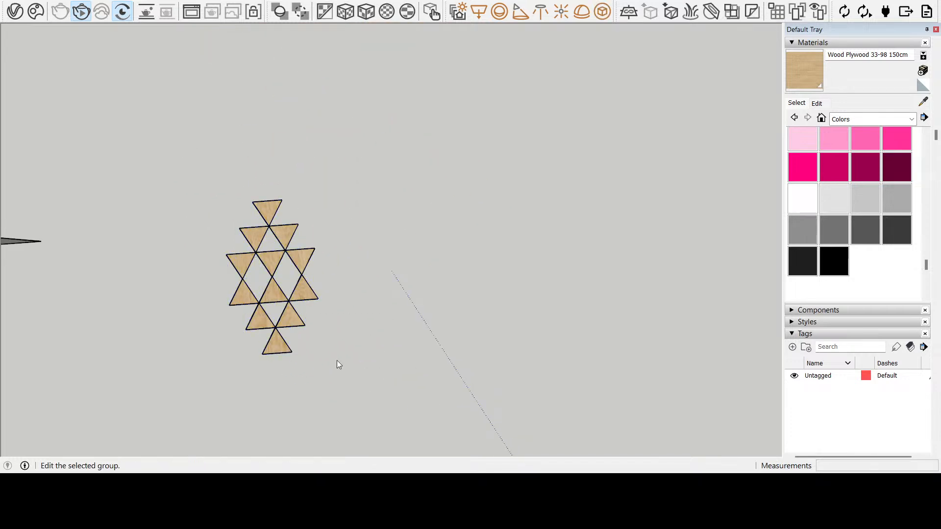
pyautogui.click(350, 320)
pyautogui.click(297, 367)
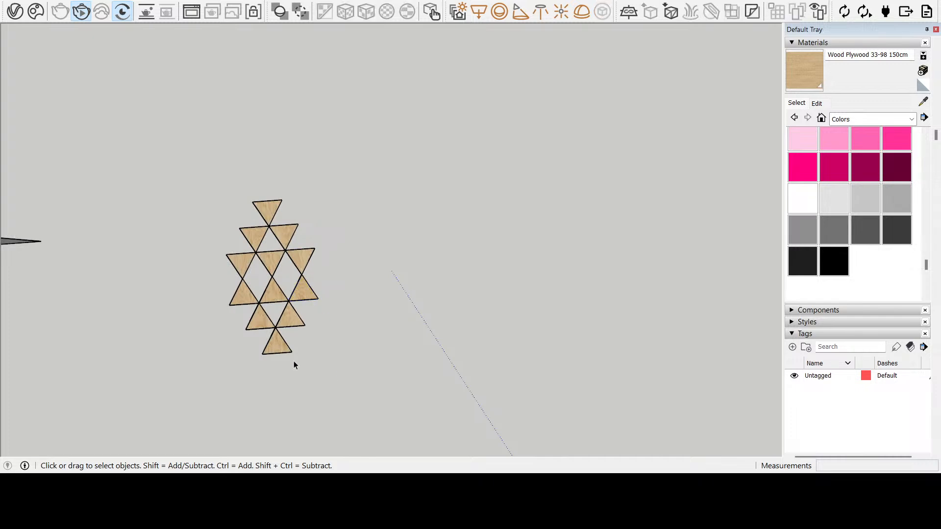
pyautogui.moveTo(179, 222); pyautogui.dragTo(180, 221)
pyautogui.click(368, 344)
pyautogui.moveTo(191, 176); pyautogui.dragTo(192, 176)
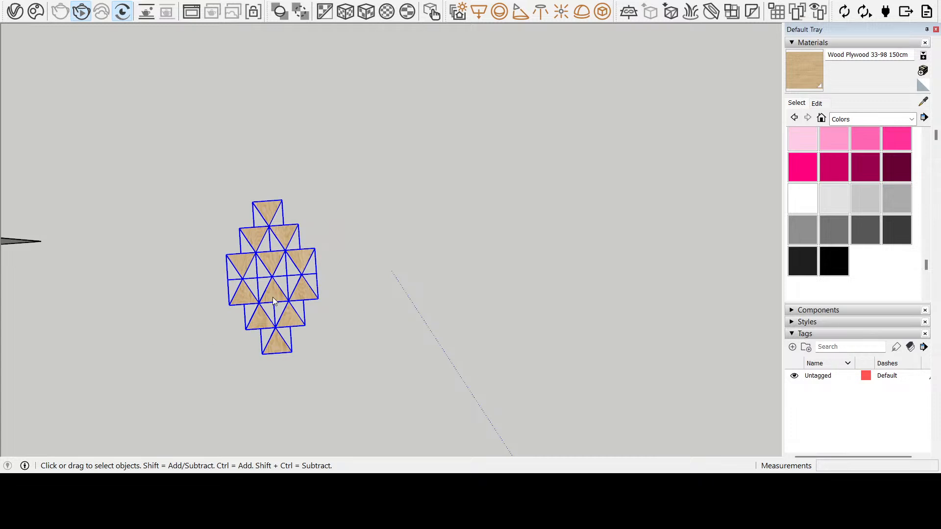
pyautogui.click(332, 166)
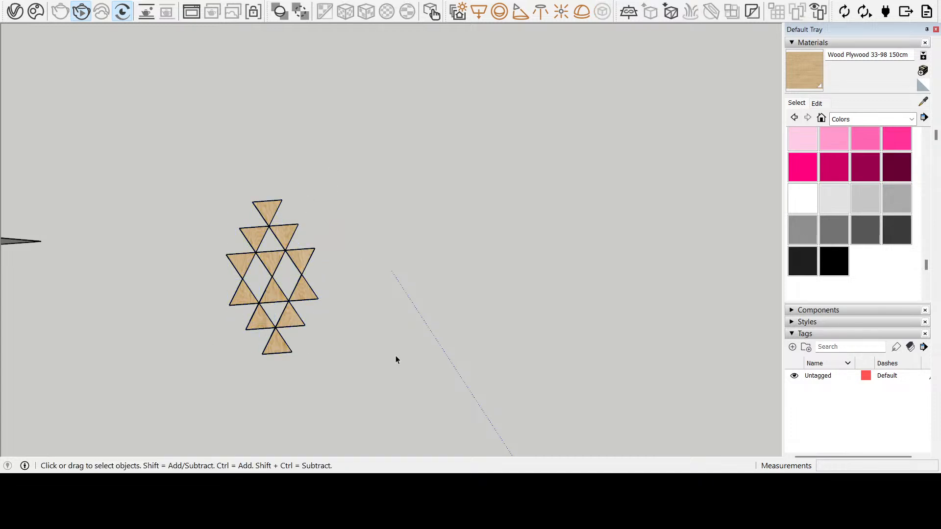
# - Delete the stray leftover object lying below the grouped pattern
pyautogui.scroll(-5, 394, 355)
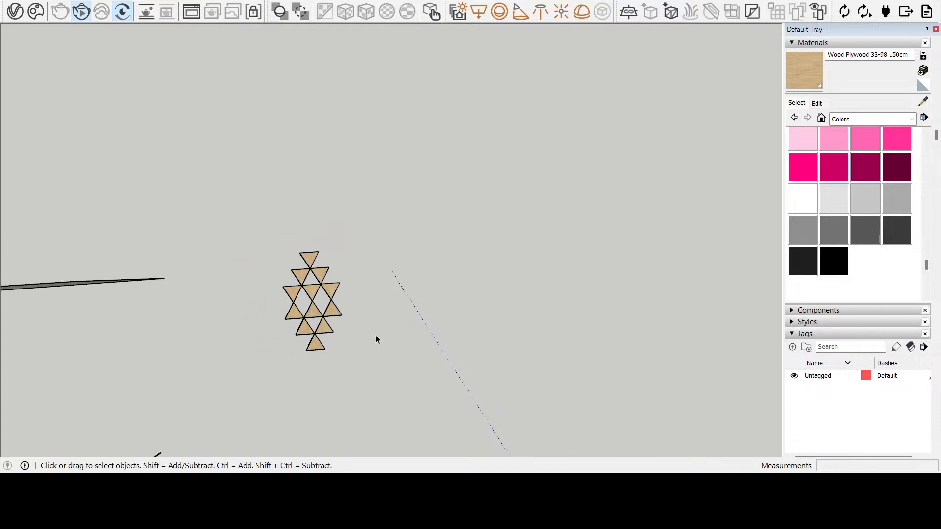
pyautogui.click(239, 415)
pyautogui.press('Delete')
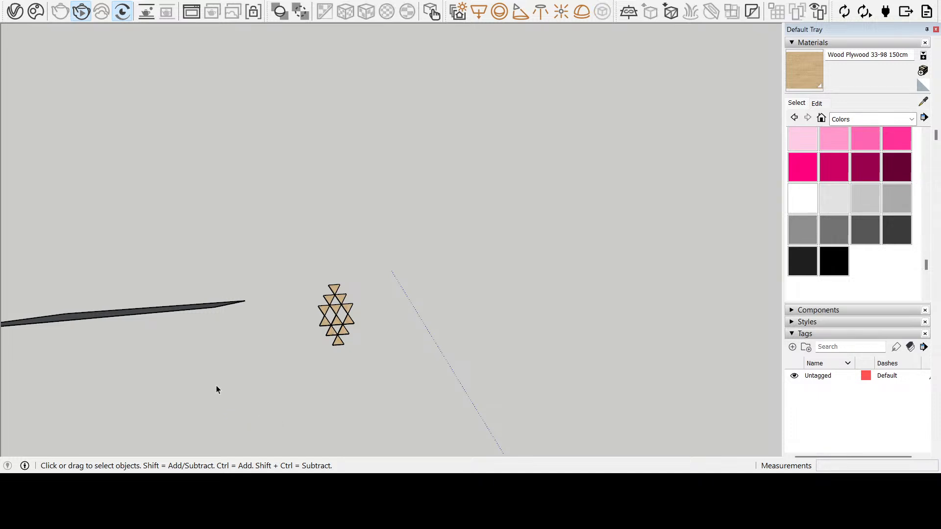
# - Check that the whole triangle pattern selects as a single group beside the large grey face
pyautogui.scroll(3, 357, 324)
pyautogui.moveTo(323, 363); pyautogui.dragTo(279, 204, button='middle')
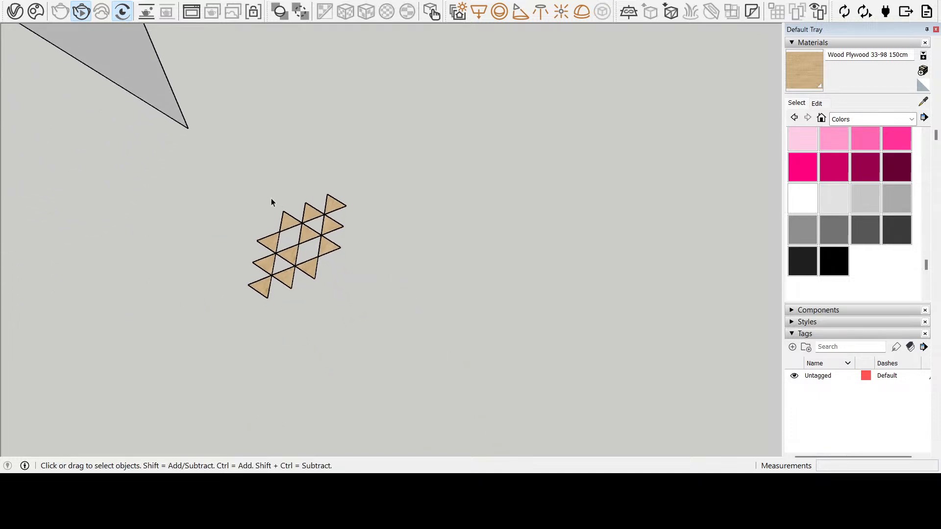
pyautogui.press('h')
pyautogui.moveTo(270, 172); pyautogui.dragTo(454, 260)
pyautogui.press('space')
pyautogui.moveTo(549, 373); pyautogui.dragTo(363, 237)
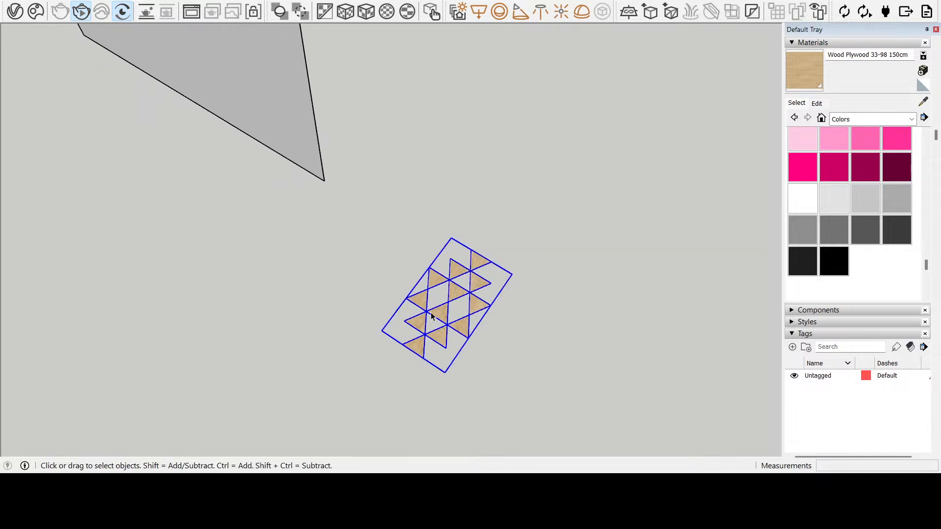
pyautogui.click(424, 163)
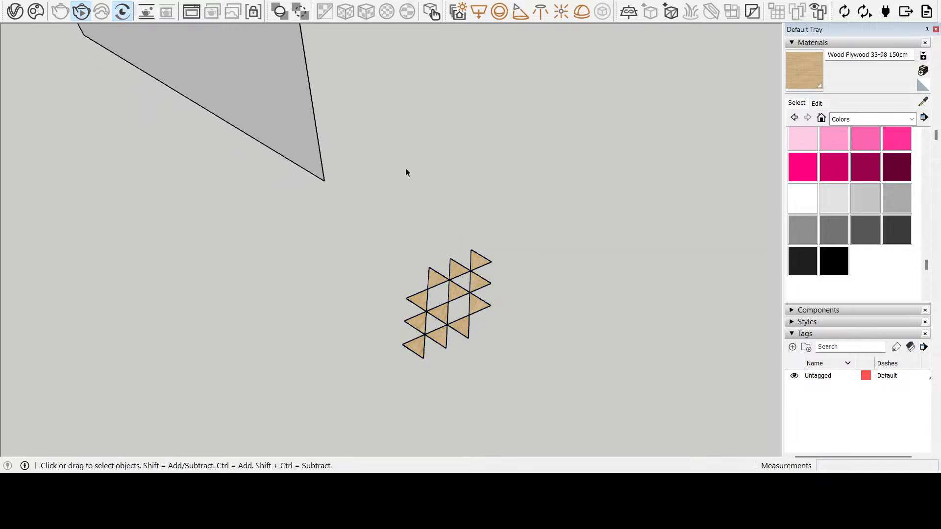
# - Extrude the large grey wall face to a thickness of 6 inches with Push/Pull
pyautogui.scroll(-3, 387, 160)
pyautogui.click(38, 352)
pyautogui.moveTo(236, 177); pyautogui.dragTo(380, 395)
pyautogui.scroll(3, 397, 289)
pyautogui.moveTo(529, 336); pyautogui.dragTo(303, 316, button='middle')
pyautogui.moveTo(304, 316); pyautogui.dragTo(361, 204)
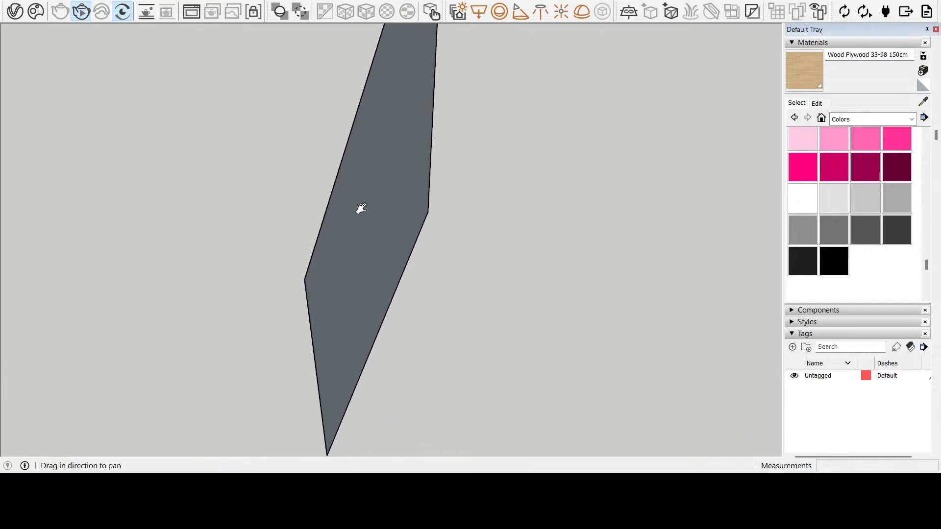
pyautogui.press('space')
pyautogui.click(348, 278)
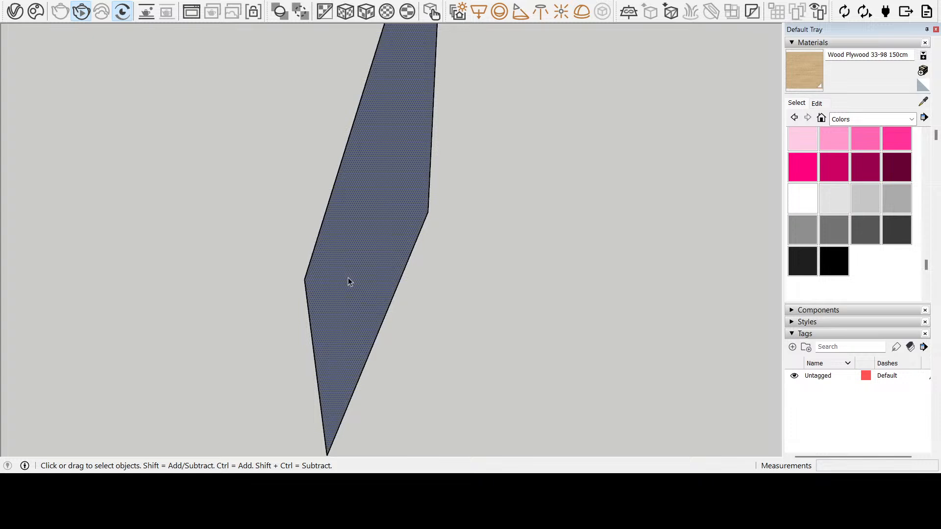
pyautogui.click(28, 230)
pyautogui.click(345, 251)
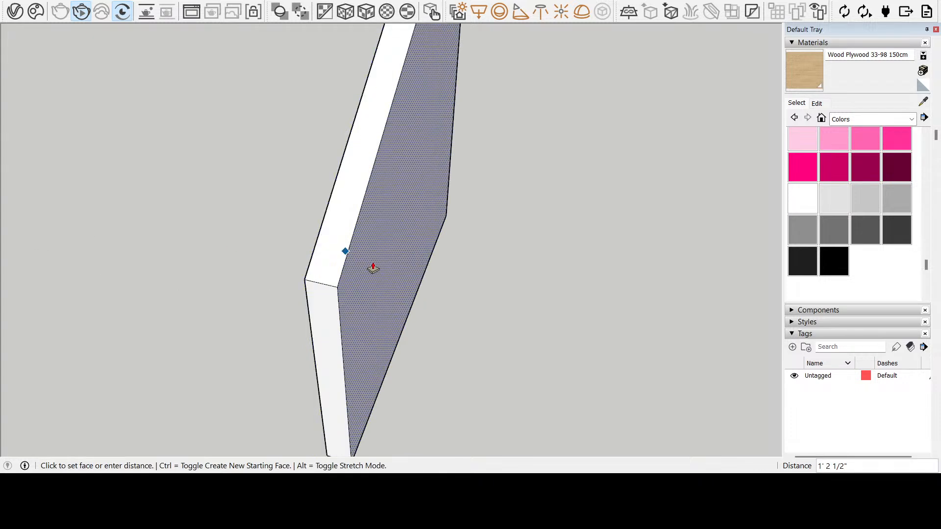
pyautogui.write('6')
pyautogui.press('Return')
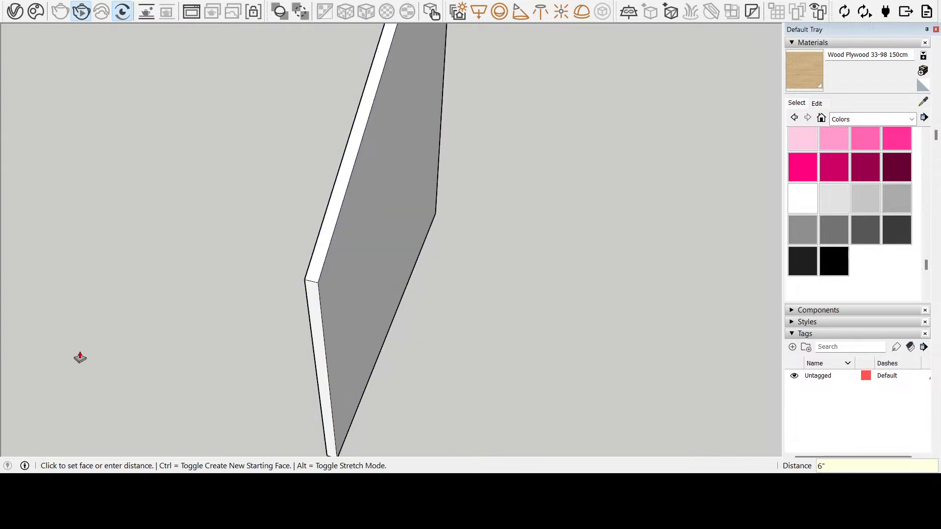
# - Copy the grouped plywood triangle pattern from its original spot to the ground in front of the thickened wall
pyautogui.moveTo(122, 362); pyautogui.dragTo(406, 306, button='middle')
pyautogui.keyDown('shift'); pyautogui.moveTo(407, 306); pyautogui.dragTo(458, 293, button='middle'); pyautogui.keyUp('shift')
pyautogui.scroll(-3, 498, 298)
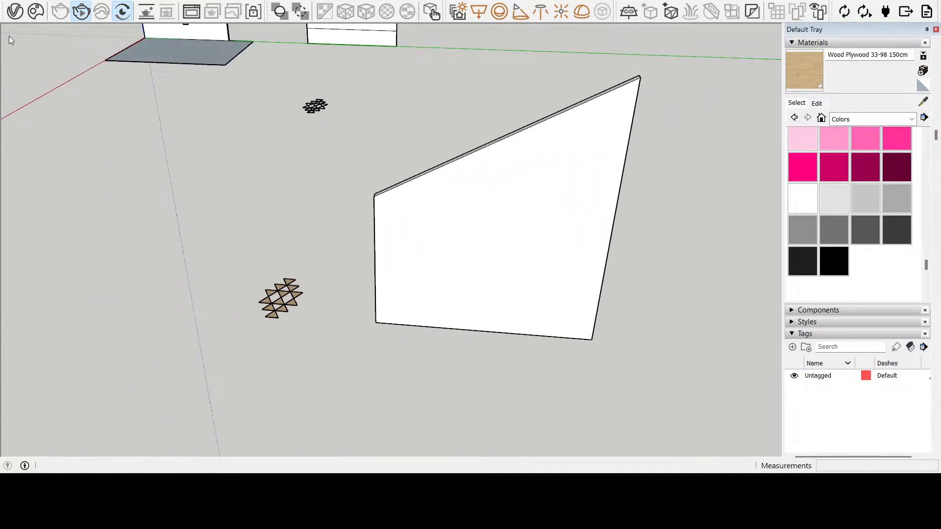
pyautogui.moveTo(269, 295); pyautogui.dragTo(252, 266)
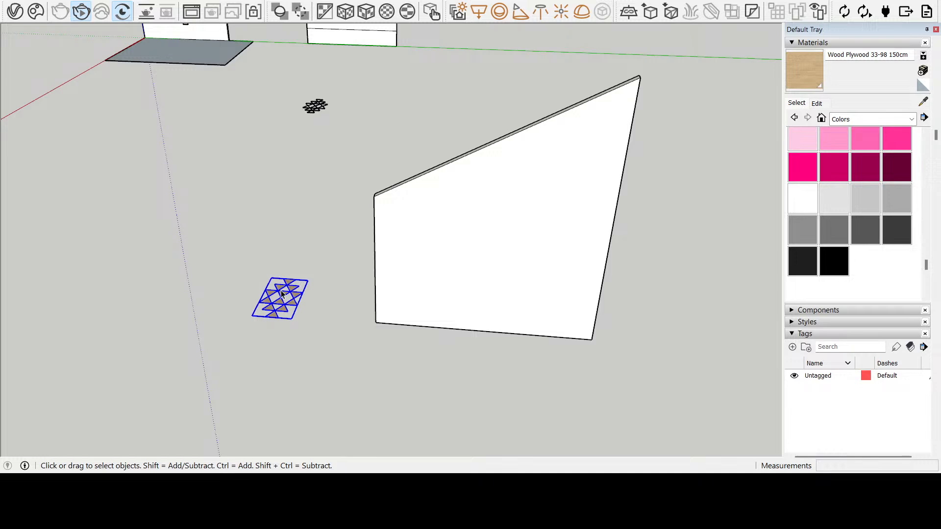
pyautogui.press('m')
pyautogui.press('ctrl')
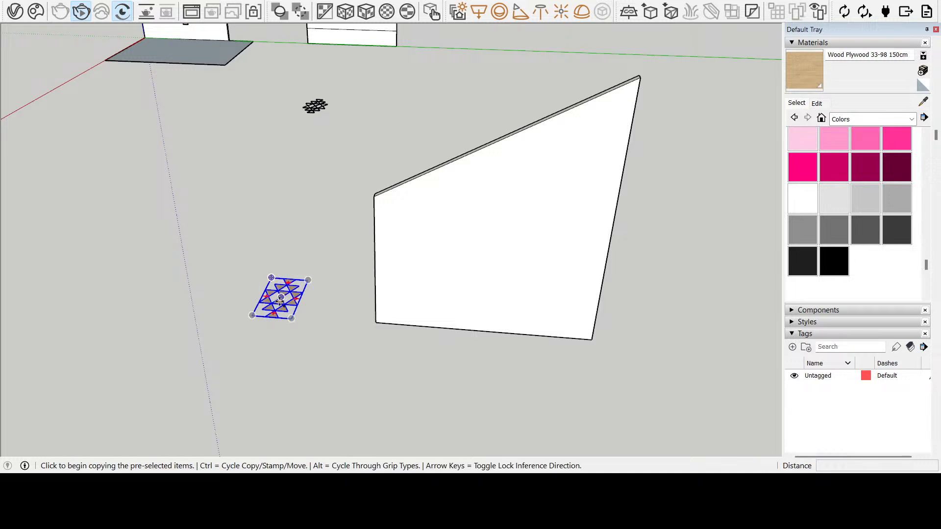
pyautogui.click(266, 316)
pyautogui.click(482, 403)
# - Rotate the copied triangle pattern upright so that it stands parallel to the wall face
pyautogui.moveTo(617, 359); pyautogui.dragTo(288, 350, button='middle')
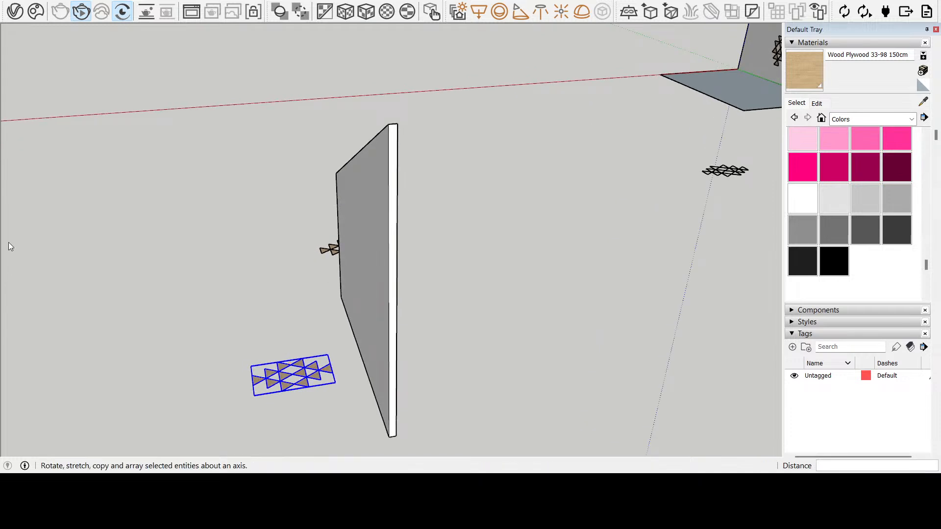
pyautogui.press('q')
pyautogui.click(397, 299)
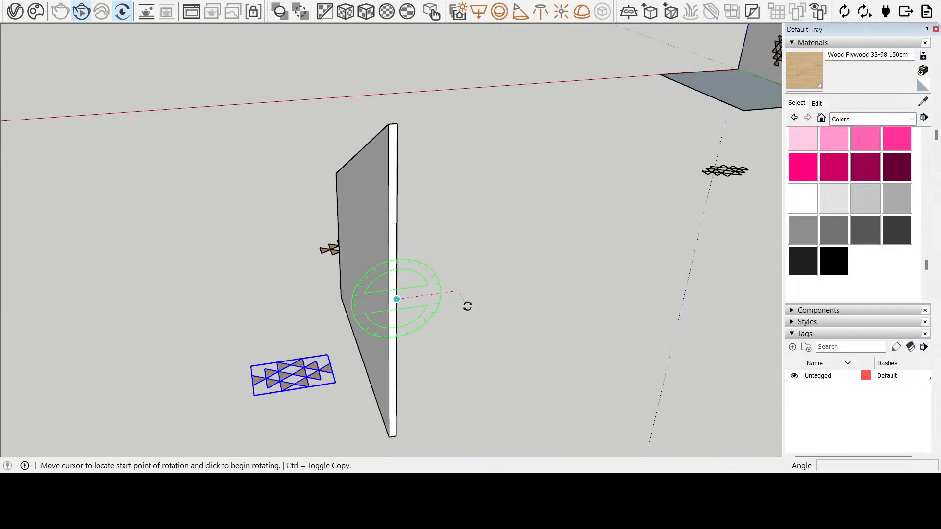
pyautogui.click(463, 301)
pyautogui.click(397, 257)
pyautogui.click(18, 219)
# - Move the upright triangle pattern by its back corner onto the wall's large face
pyautogui.scroll(6, 516, 327)
pyautogui.moveTo(578, 299); pyautogui.dragTo(453, 316, button='middle')
pyautogui.scroll(5, 392, 267)
pyautogui.scroll(-3, 402, 256)
pyautogui.moveTo(398, 259); pyautogui.dragTo(447, 260, button='middle')
pyautogui.scroll(5, 494, 269)
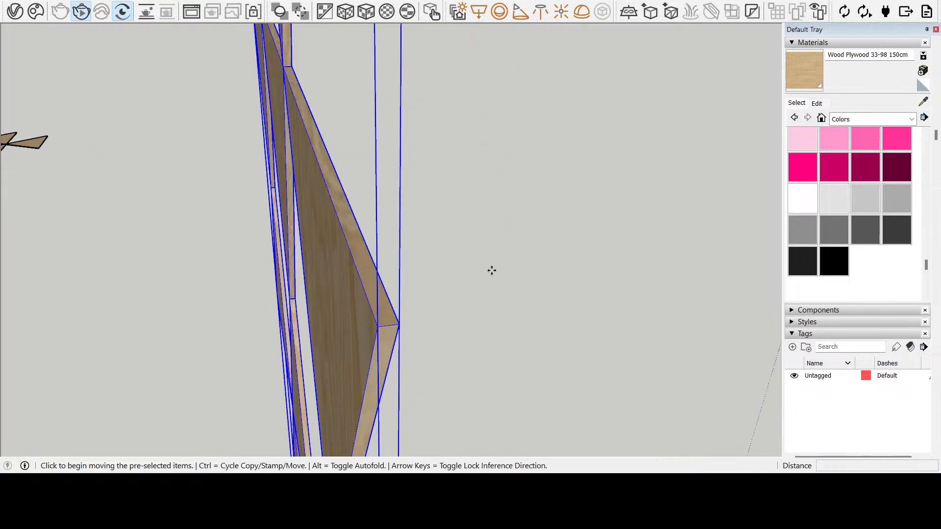
pyautogui.click(395, 325)
pyautogui.scroll(-10, 420, 326)
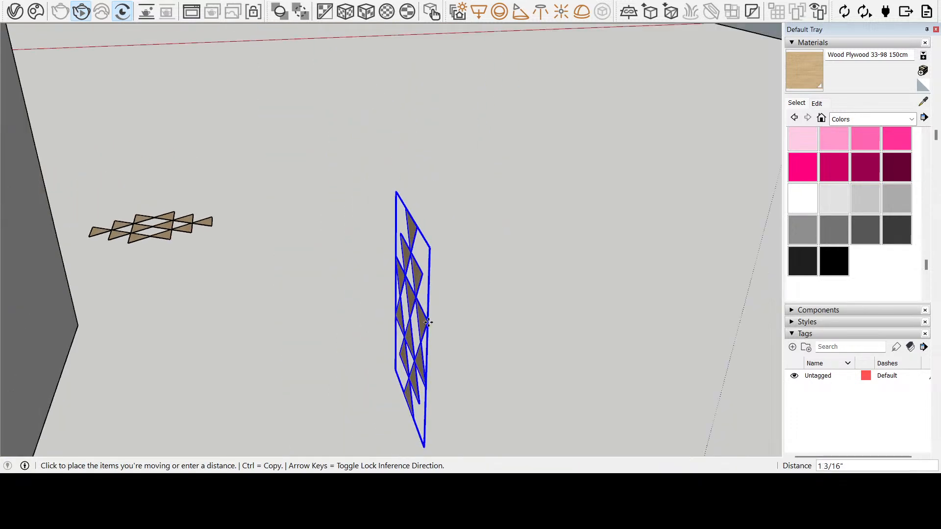
pyautogui.moveTo(315, 315); pyautogui.dragTo(485, 302, button='middle')
pyautogui.click(483, 303)
# - Draw a horizontal guide line across the wall face, 36 inches above its bottom edge
pyautogui.press('h')
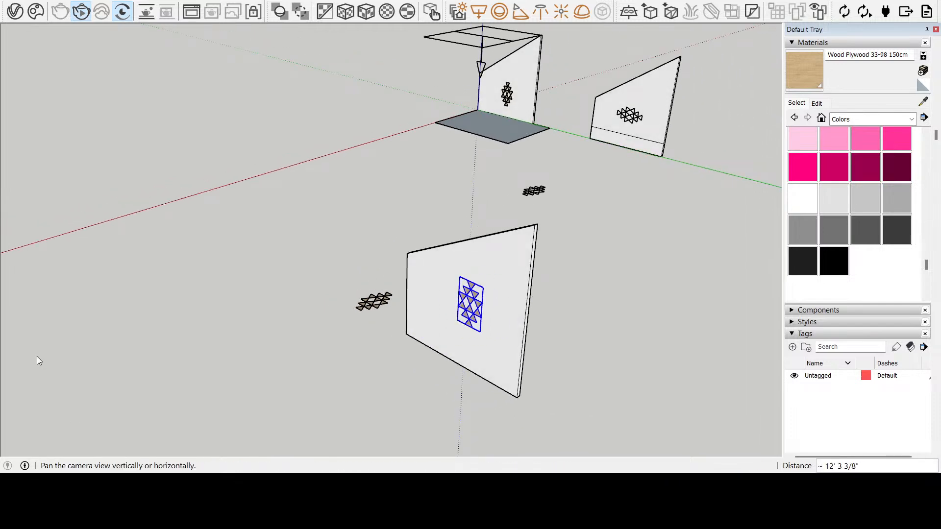
pyautogui.scroll(6, 422, 360)
pyautogui.moveTo(466, 356); pyautogui.dragTo(488, 324, button='middle')
pyautogui.scroll(-1, 488, 324)
pyautogui.scroll(-1, 488, 324)
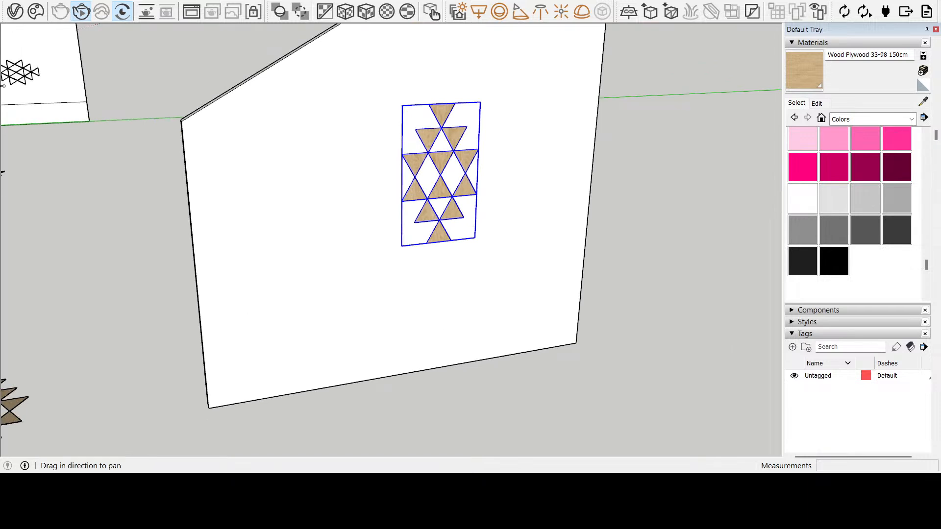
pyautogui.press('l')
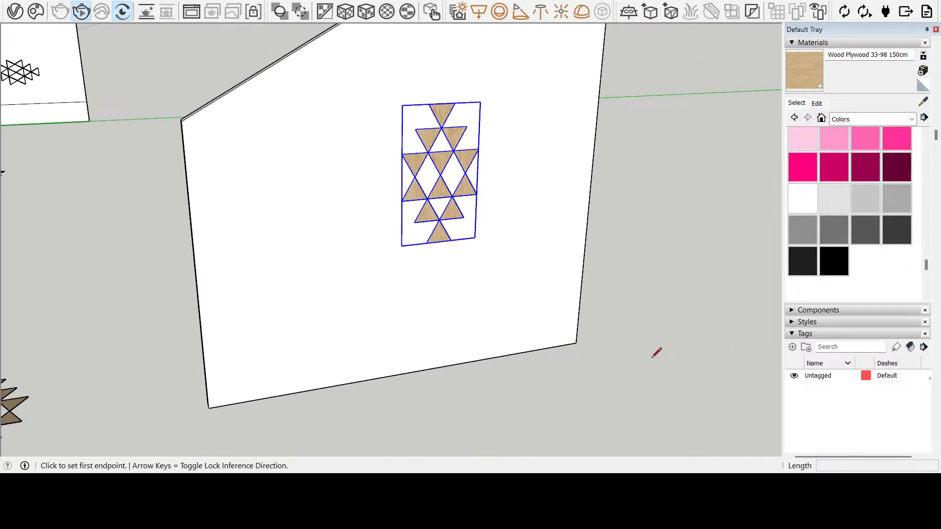
pyautogui.click(576, 343)
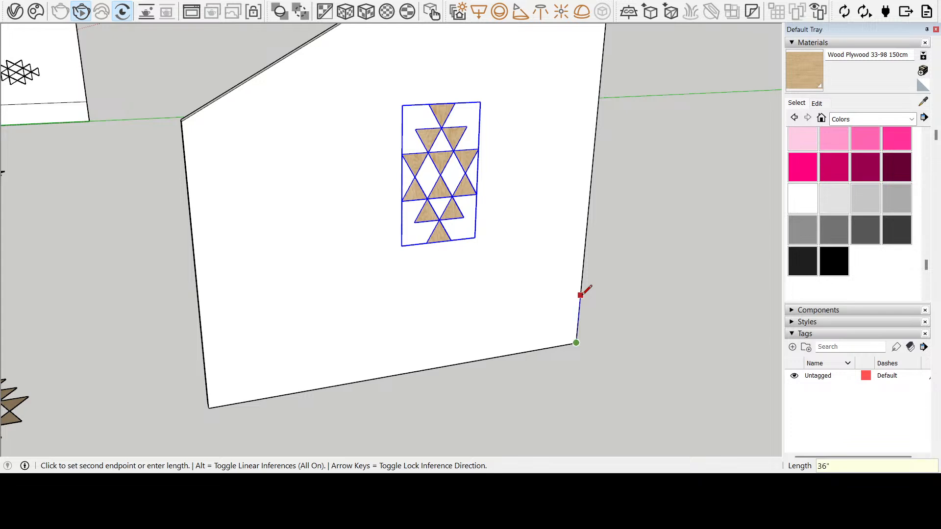
pyautogui.press('Return')
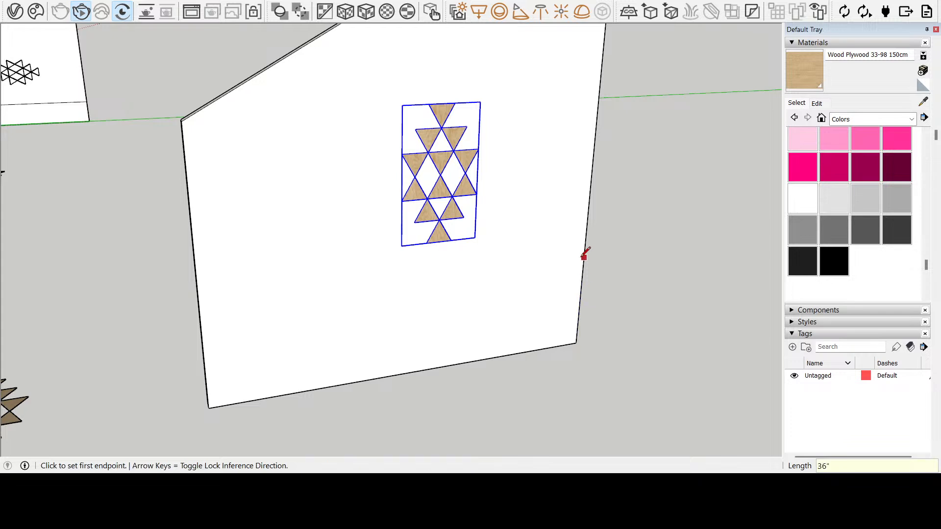
pyautogui.click(581, 287)
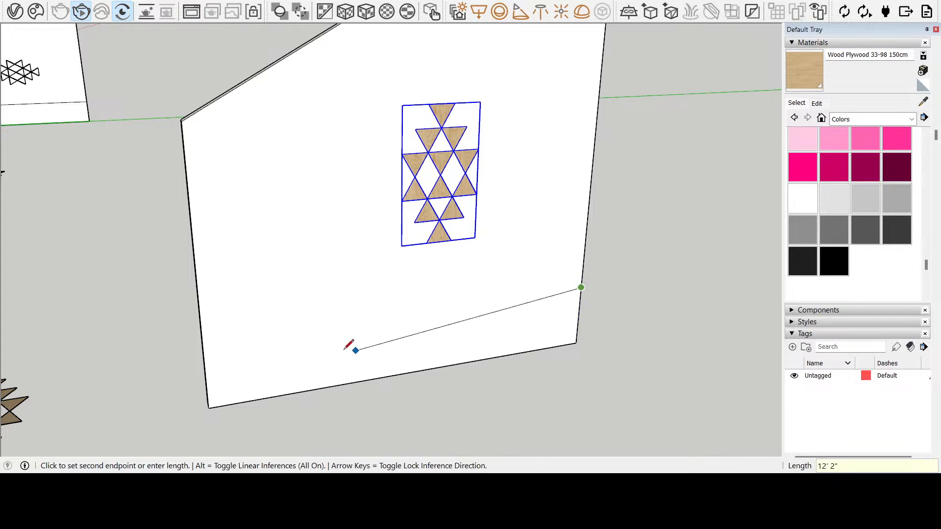
pyautogui.click(203, 344)
pyautogui.click(16, 54)
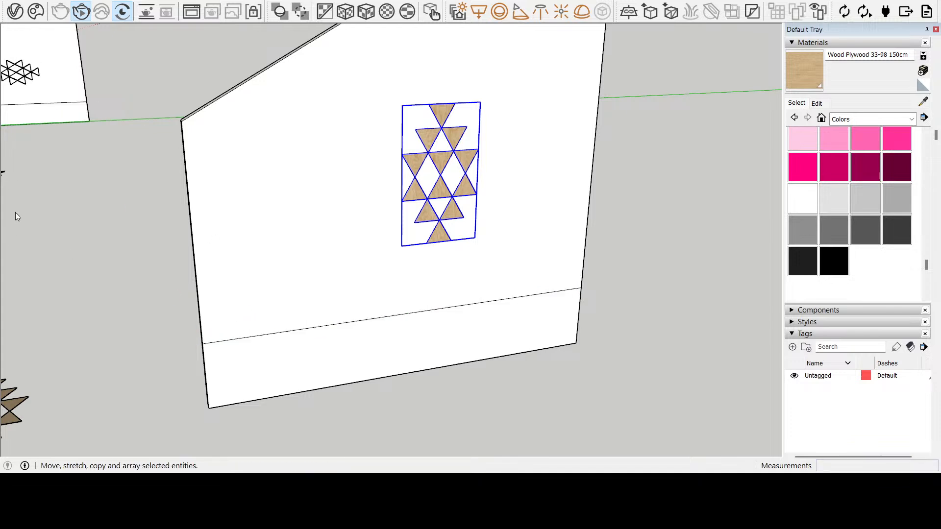
# - Draw a vertical guide line from the midpoint of the horizontal line up to the wall's sloping top edge
pyautogui.click(14, 120)
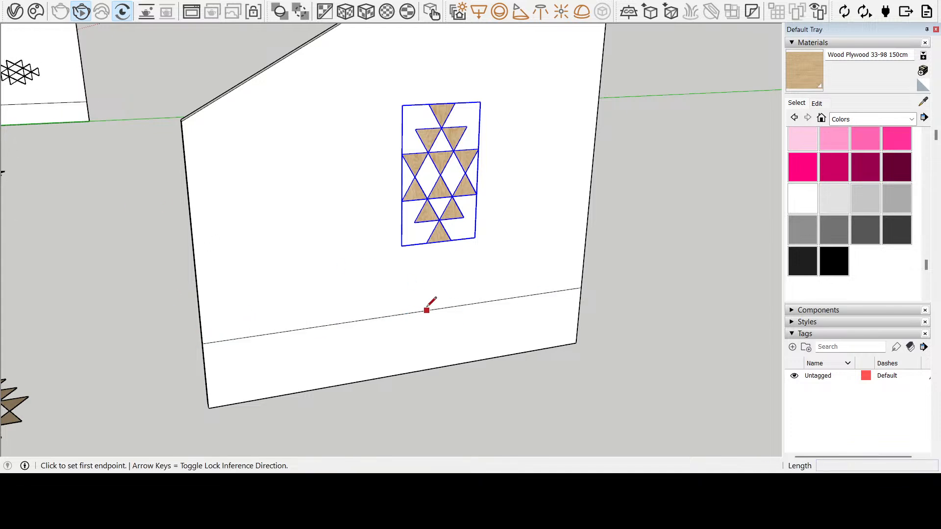
pyautogui.click(409, 311)
pyautogui.scroll(-3, 385, 74)
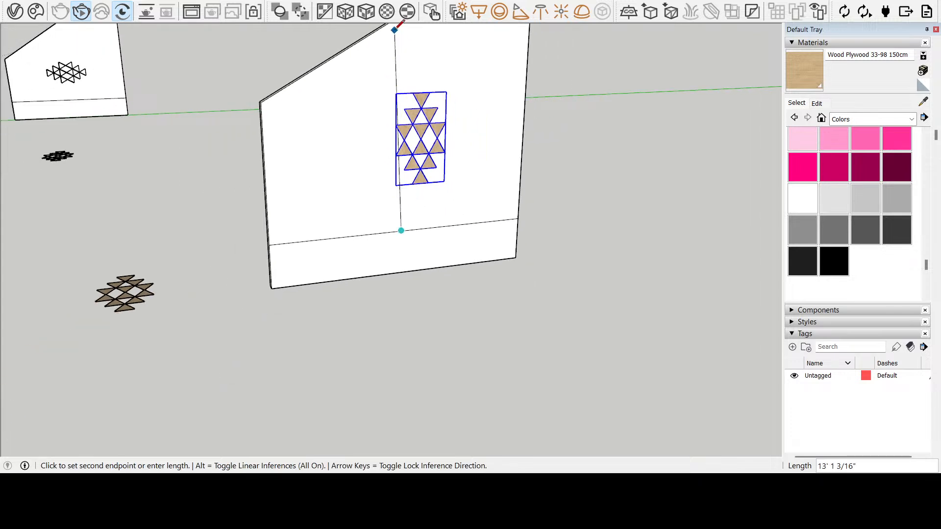
pyautogui.scroll(-1, 390, 53)
pyautogui.moveTo(392, 56); pyautogui.dragTo(430, 74, button='middle')
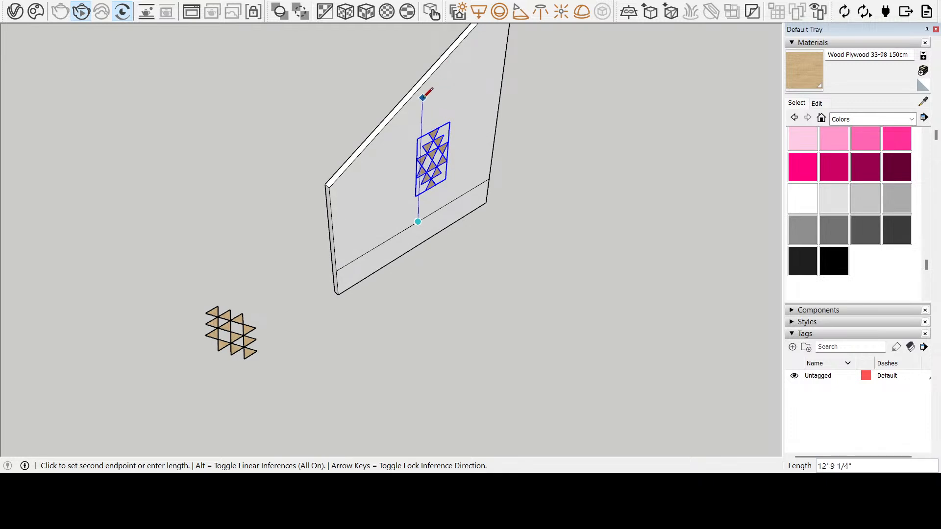
pyautogui.click(422, 88)
pyautogui.press('space')
# - Move the triangle pattern sideways on the wall face so it roughly centres on the vertical guide line
pyautogui.scroll(2, 501, 105)
pyautogui.moveTo(457, 214); pyautogui.dragTo(161, 186, button='middle')
pyautogui.scroll(4, 157, 183)
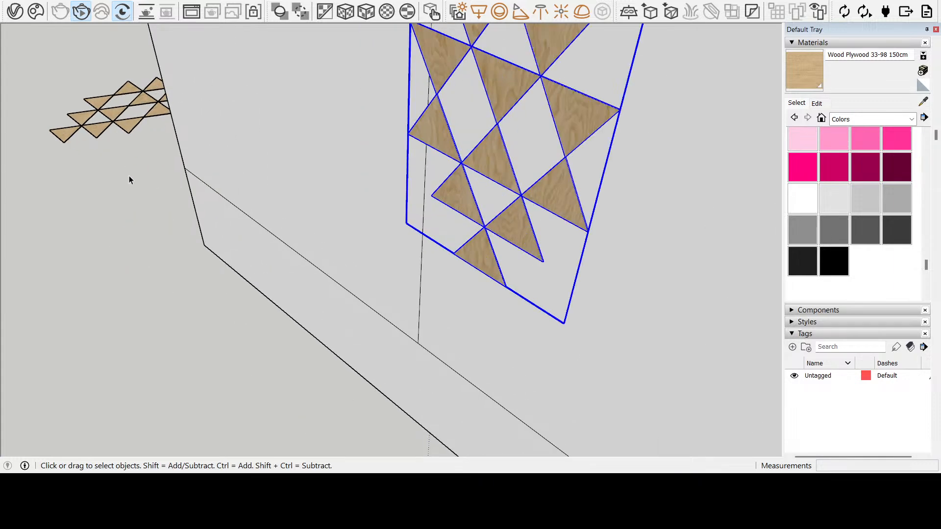
pyautogui.press('m')
pyautogui.click(563, 322)
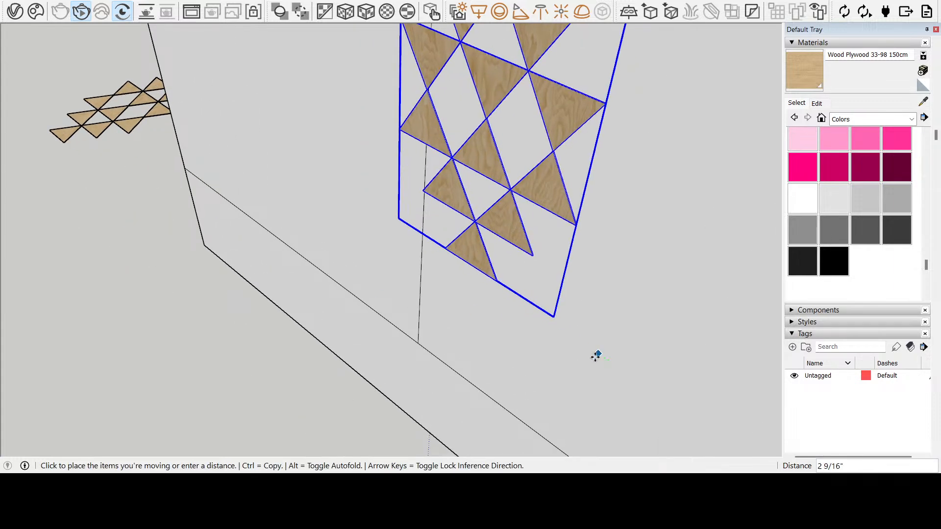
pyautogui.click(527, 360)
pyautogui.moveTo(388, 330); pyautogui.dragTo(566, 230, button='middle')
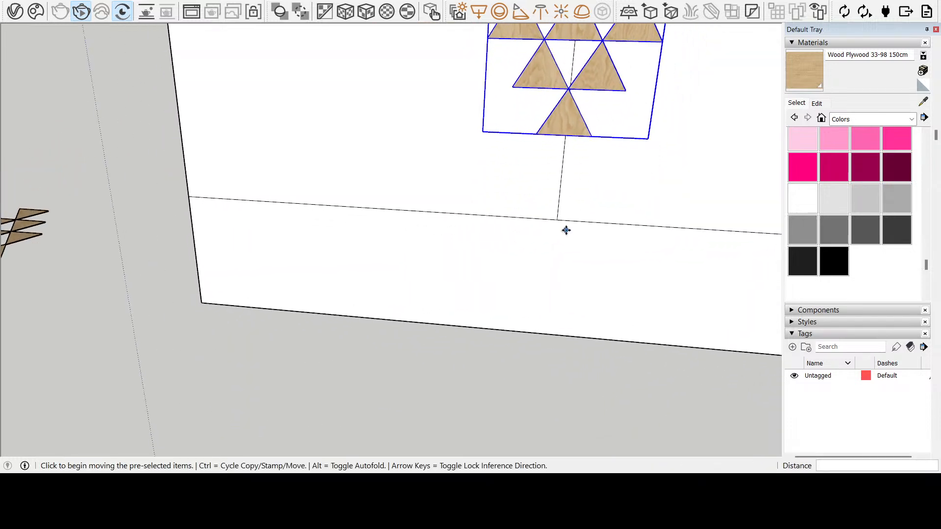
pyautogui.scroll(-3, 566, 230)
# - Nudge the pattern so the top tip of its lowest triangle sits exactly on the vertical guide line
pyautogui.press('h')
pyautogui.keyDown('shift'); pyautogui.moveTo(541, 131); pyautogui.dragTo(412, 250, button='middle'); pyautogui.keyUp('shift')
pyautogui.keyDown('shift'); pyautogui.moveTo(389, 310); pyautogui.dragTo(405, 262, button='middle'); pyautogui.keyUp('shift')
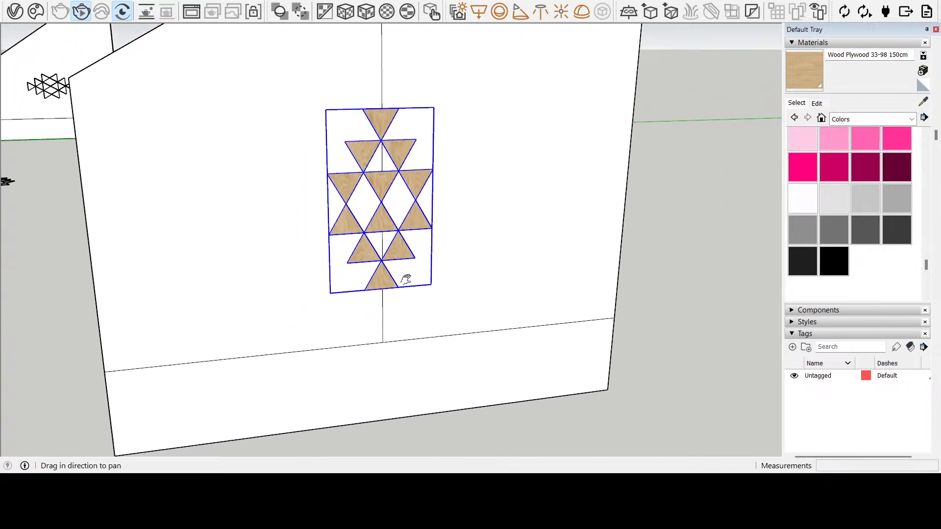
pyautogui.scroll(10, 404, 261)
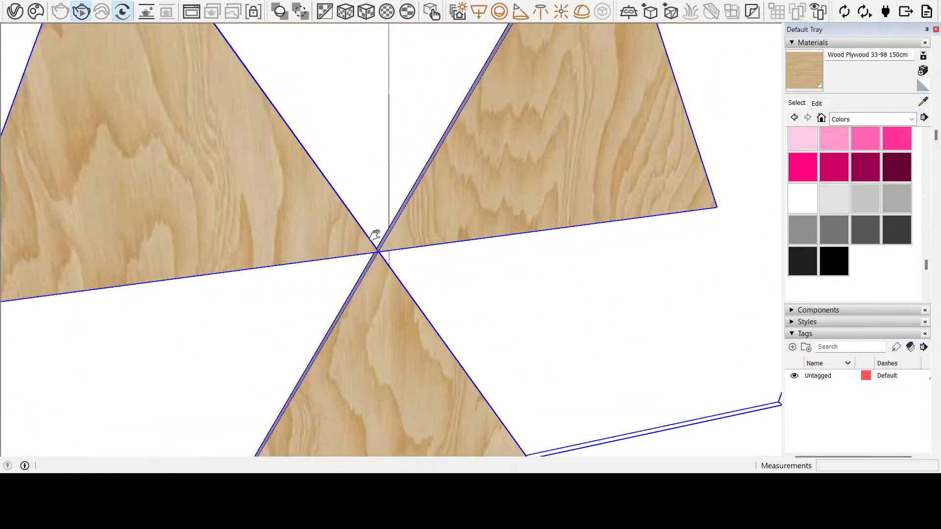
pyautogui.scroll(2, 372, 239)
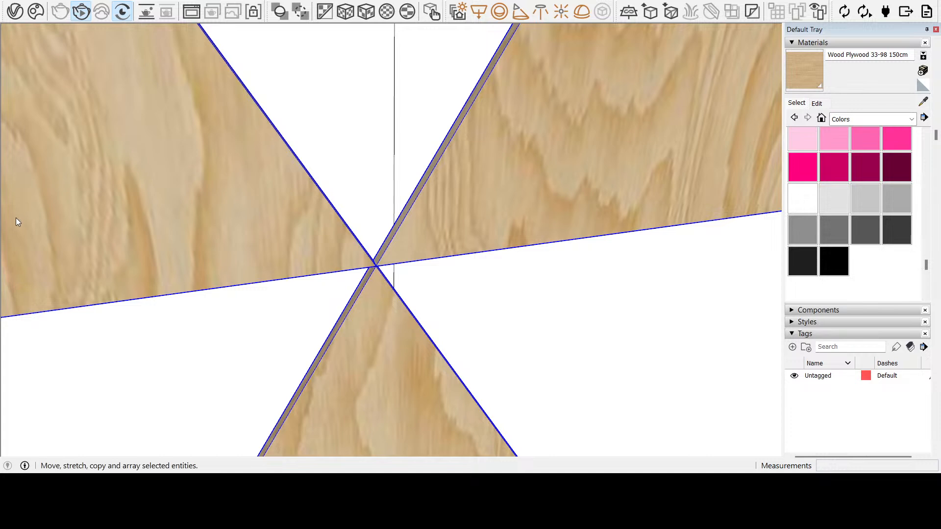
pyautogui.press('m')
pyautogui.click(374, 255)
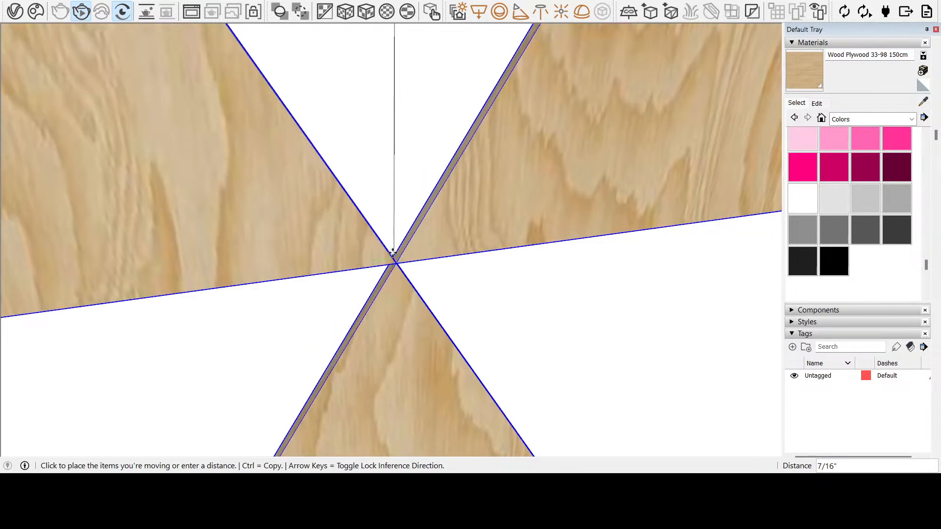
pyautogui.click(394, 255)
pyautogui.scroll(-10, 395, 260)
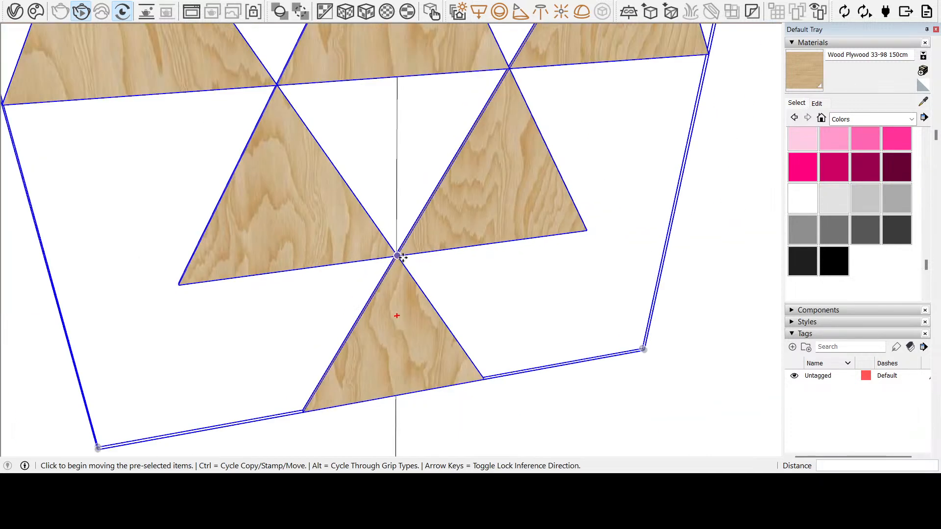
# - Delete the vertical and horizontal guide lines from the wall face
pyautogui.moveTo(410, 273); pyautogui.dragTo(510, 259, button='middle')
pyautogui.press('m')
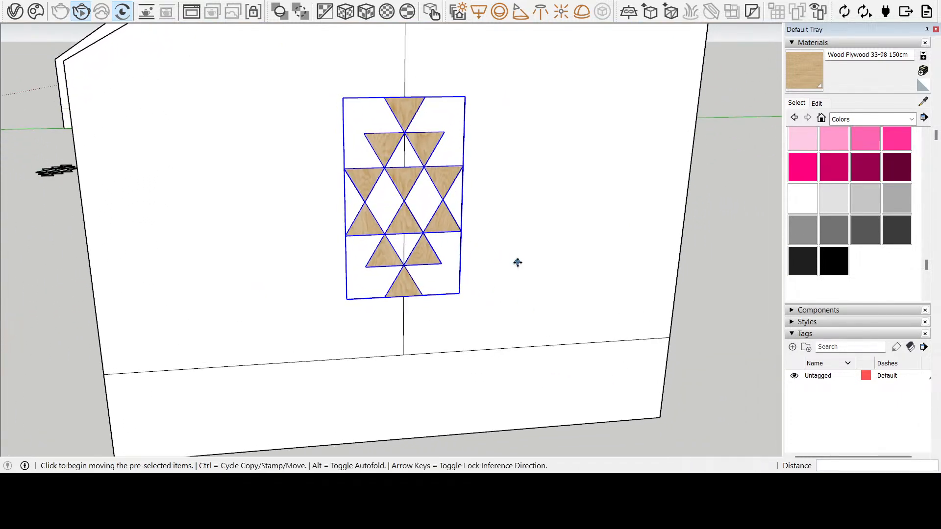
pyautogui.click(4, 58)
pyautogui.click(681, 281)
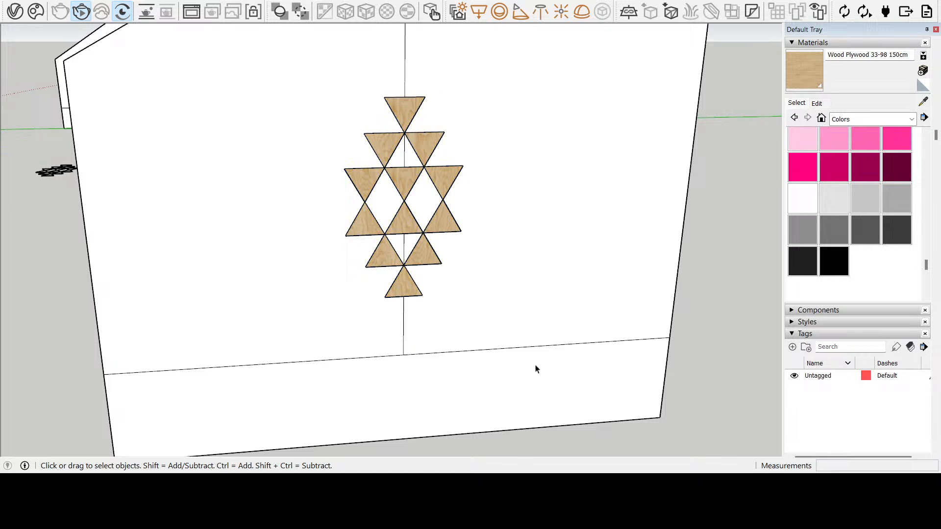
pyautogui.click(435, 358)
pyautogui.click(403, 349)
pyautogui.press('Delete')
pyautogui.click(399, 358)
pyautogui.press('Delete')
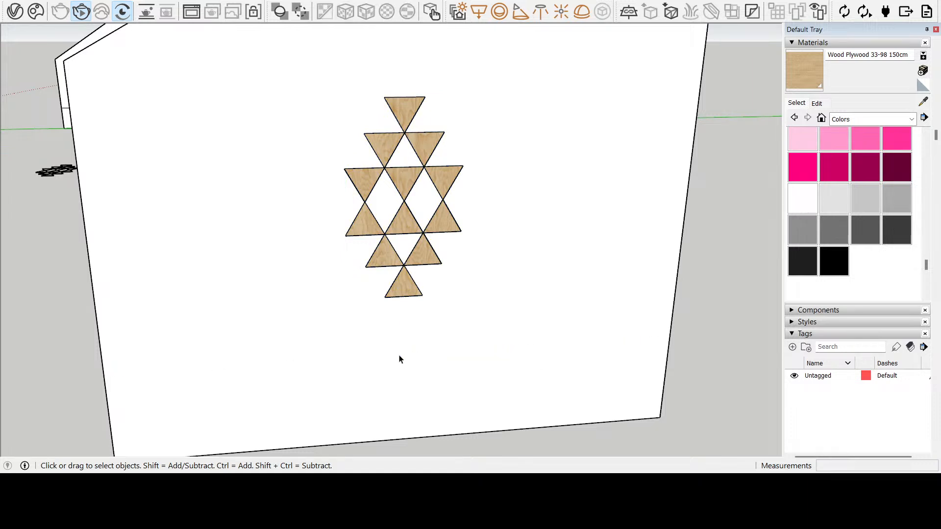
# - Copy the wall together with its triangle pattern about 26' 5" along the green axis
pyautogui.scroll(-2, 429, 286)
pyautogui.moveTo(485, 337); pyautogui.dragTo(615, 374, button='middle')
pyautogui.scroll(-5, 502, 333)
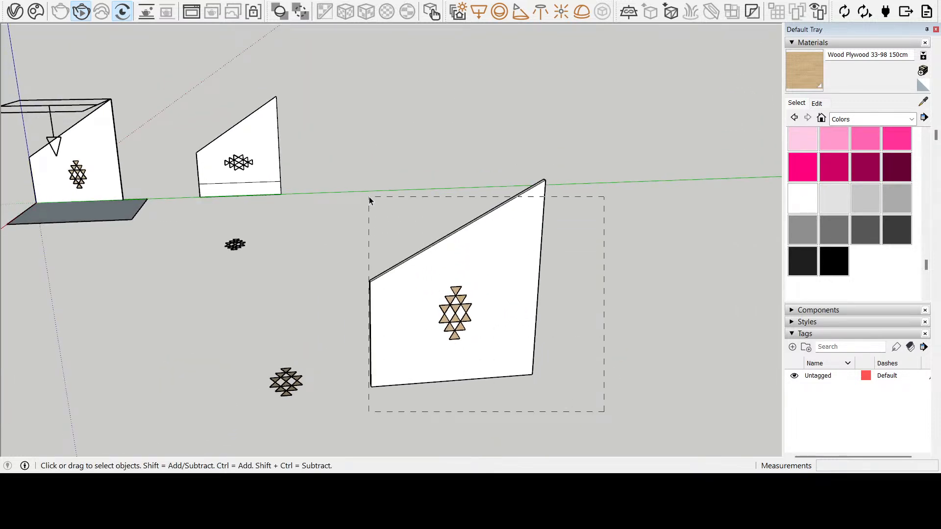
pyautogui.moveTo(348, 161); pyautogui.dragTo(348, 161)
pyautogui.press('m')
pyautogui.press('ctrl')
pyautogui.click(371, 386)
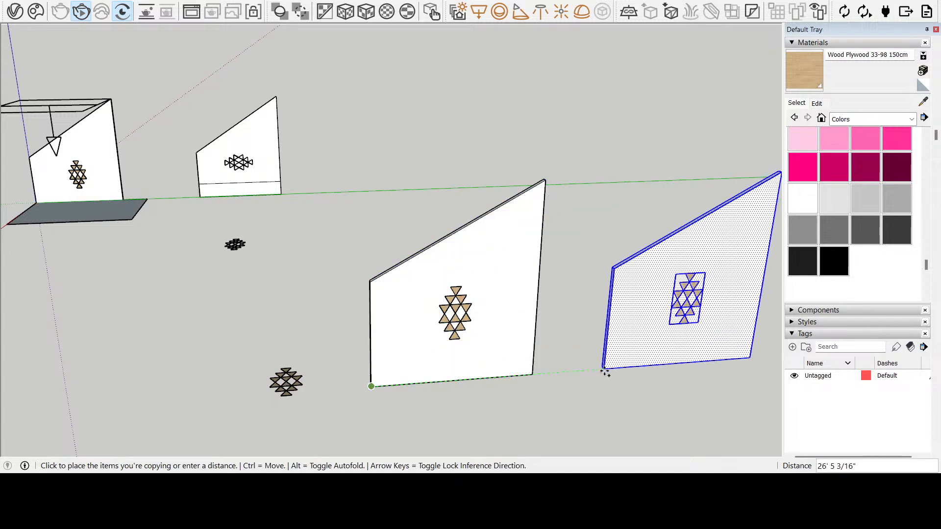
pyautogui.click(604, 368)
pyautogui.click(37, 350)
pyautogui.moveTo(599, 309); pyautogui.dragTo(372, 339)
pyautogui.moveTo(480, 344); pyautogui.dragTo(419, 350)
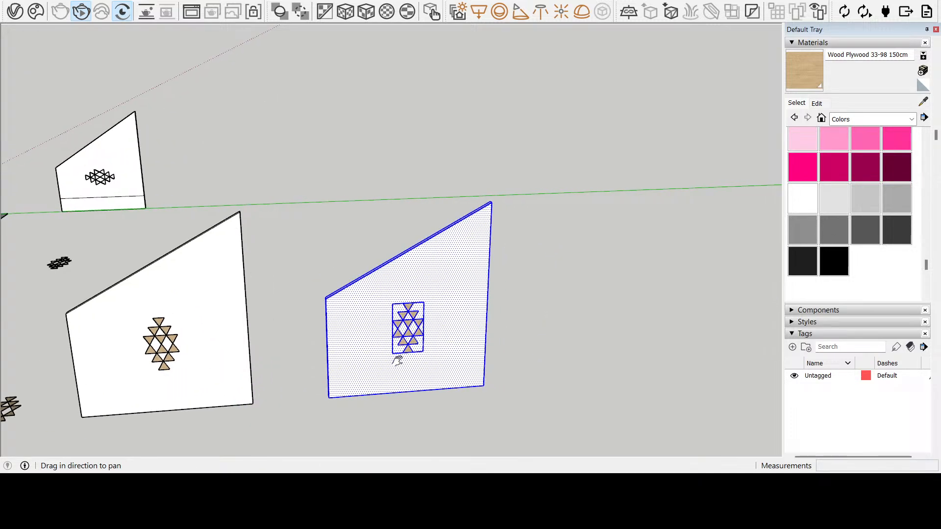
# - Rotate the triangle pattern on the copied wall 90 degrees about its centre within the wall face
pyautogui.scroll(5, 418, 350)
pyautogui.moveTo(444, 332); pyautogui.dragTo(409, 322, button='middle')
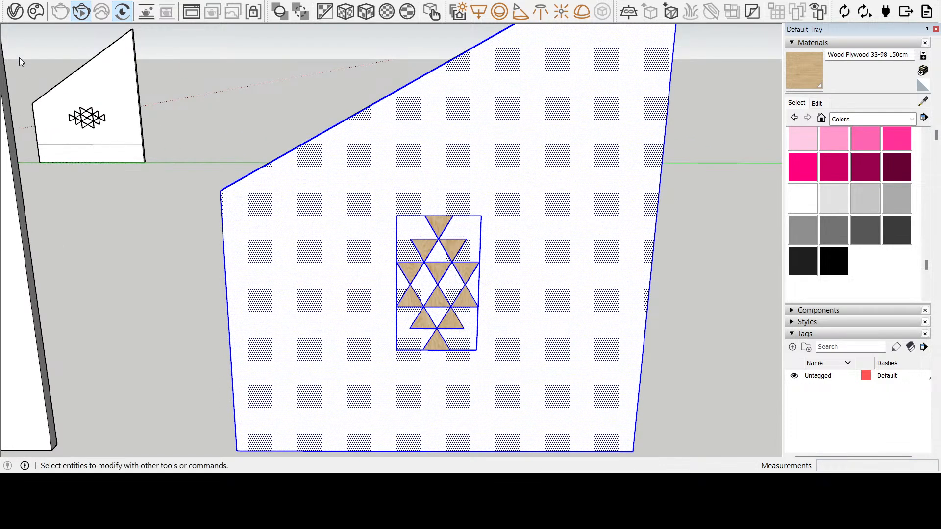
pyautogui.click(12, 54)
pyautogui.click(189, 169)
pyautogui.click(463, 309)
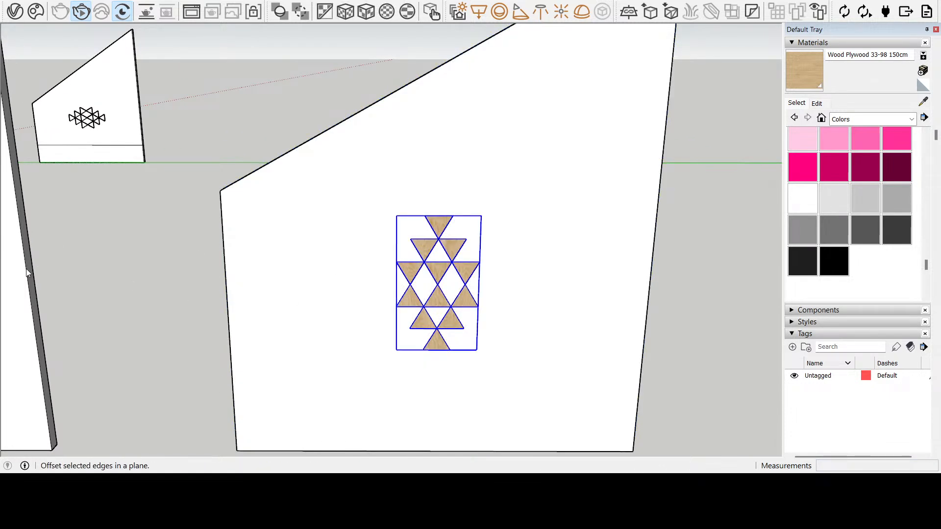
pyautogui.click(15, 253)
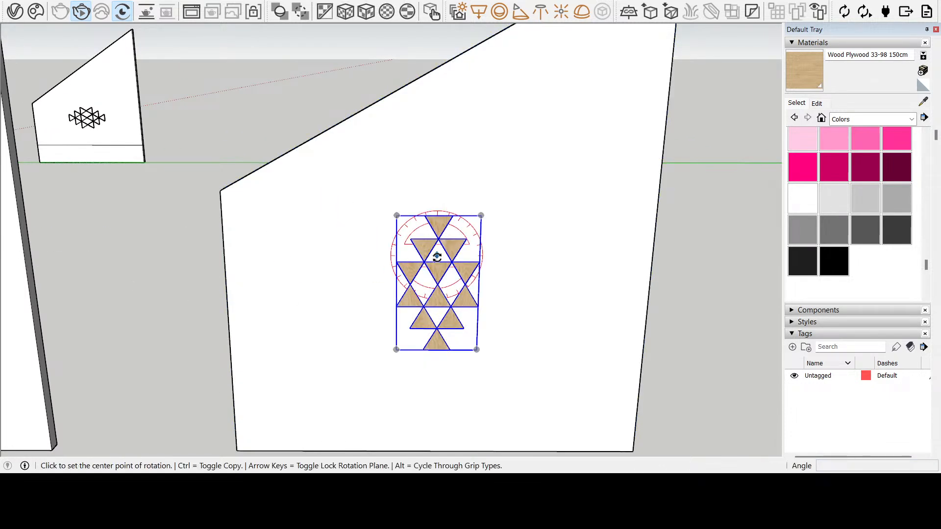
pyautogui.click(437, 285)
pyautogui.click(561, 284)
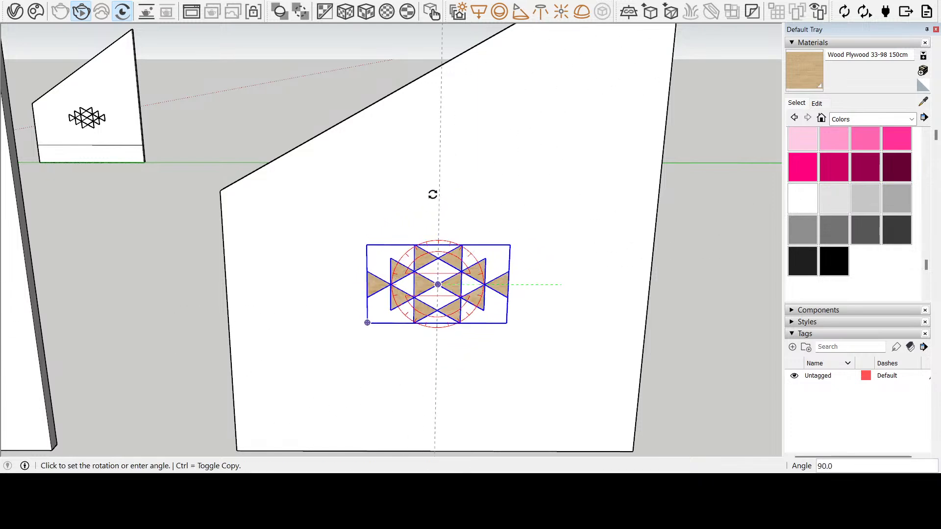
pyautogui.click(433, 194)
pyautogui.press('space')
pyautogui.click(132, 283)
# - Dimension the overall height of the upright triangle pattern on the original wall, placing the dimension beside the pattern
pyautogui.moveTo(131, 283); pyautogui.dragTo(313, 368, button='middle')
pyautogui.moveTo(201, 399)
pyautogui.keyDown('shift'); pyautogui.mouseDown(button='middle')
pyautogui.moveTo(359, 298)
pyautogui.moveTo(450, 327)
pyautogui.moveTo(496, 316)
pyautogui.moveTo(472, 353)
pyautogui.moveTo(468, 307)
pyautogui.moveTo(460, 352)
pyautogui.moveTo(445, 323)
pyautogui.moveTo(435, 260)
pyautogui.moveTo(431, 296)
pyautogui.mouseUp(button='middle'); pyautogui.keyUp('shift')
pyautogui.scroll(2, 358, 295)
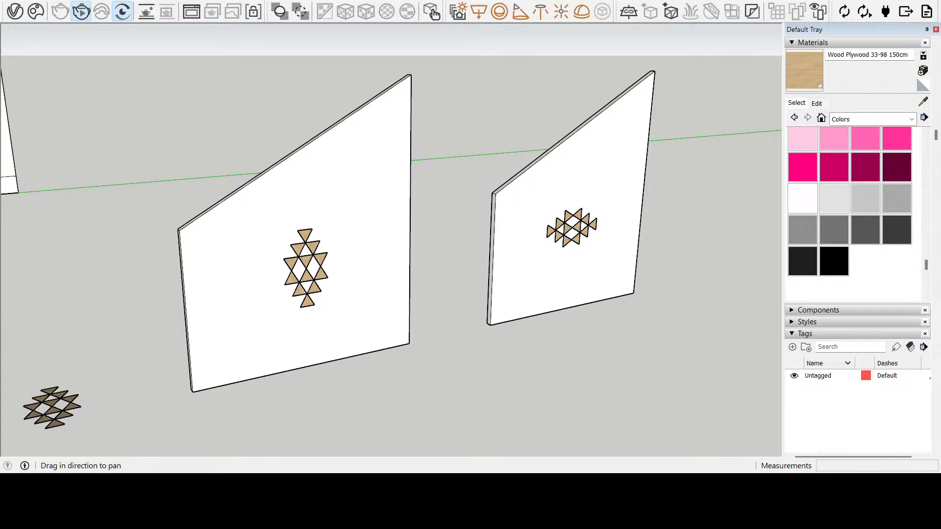
pyautogui.scroll(8, 290, 284)
pyautogui.moveTo(303, 261); pyautogui.dragTo(430, 275)
pyautogui.press('d')
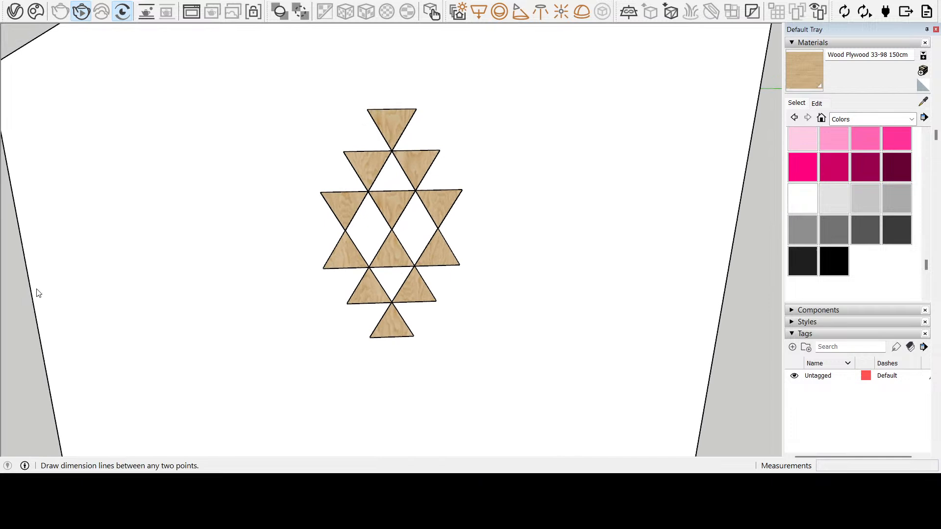
pyautogui.click(416, 108)
pyautogui.click(413, 335)
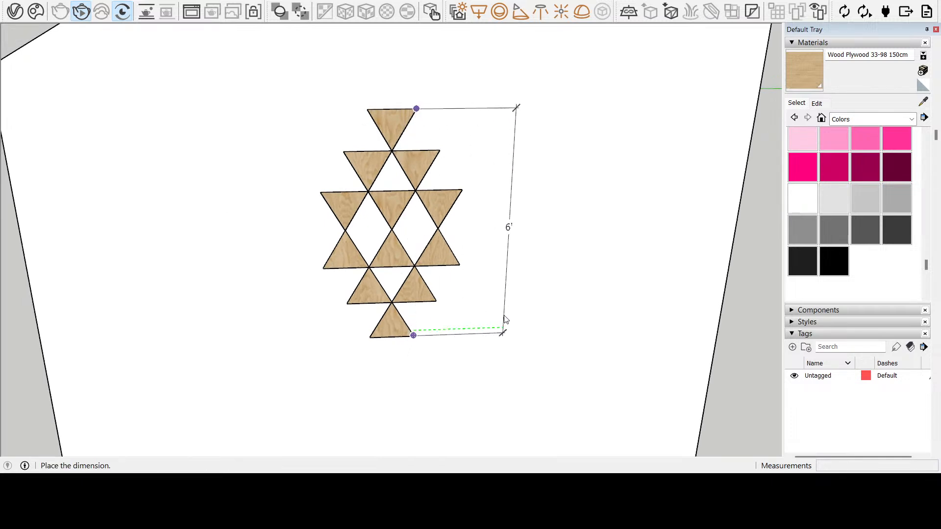
pyautogui.click(525, 323)
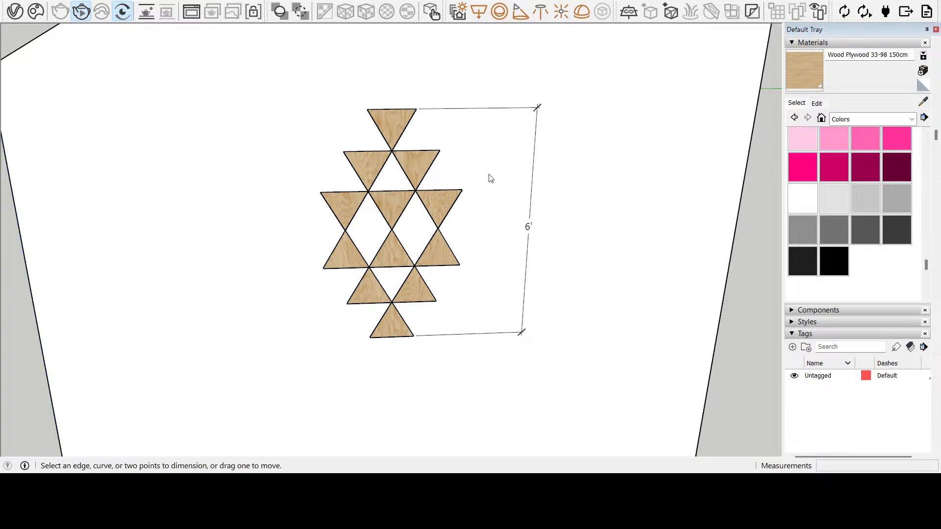
# - Dimension the overall width of the upright pattern across its widest row, placing the dimension above the top triangle
pyautogui.click(463, 189)
pyautogui.click(320, 192)
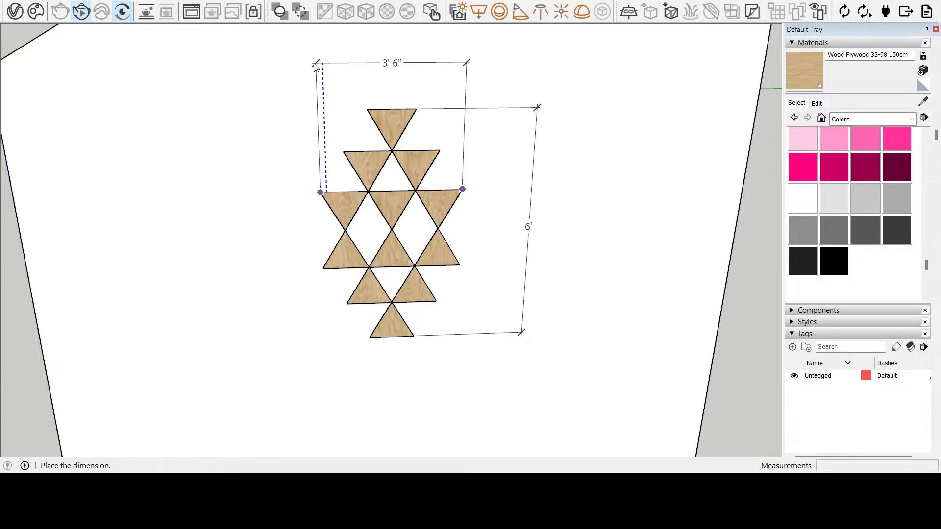
pyautogui.click(318, 93)
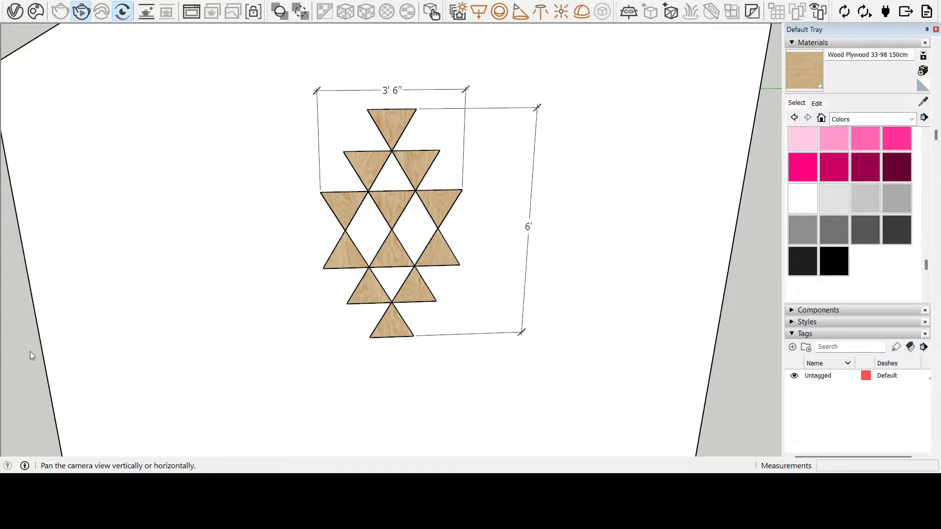
# - Examine the dimensioned triangle pattern on the original wall from several angles and distances
pyautogui.keyDown('shift'); pyautogui.moveTo(172, 351); pyautogui.dragTo(233, 292, button='middle'); pyautogui.keyUp('shift')
pyautogui.moveTo(366, 303); pyautogui.dragTo(339, 318, button='middle')
pyautogui.scroll(-3, 505, 249)
pyautogui.scroll(-3, 343, 303)
pyautogui.scroll(5, 412, 294)
pyautogui.keyDown('shift'); pyautogui.moveTo(513, 294); pyautogui.dragTo(536, 284, button='middle'); pyautogui.keyUp('shift')
pyautogui.scroll(-2, 450, 268)
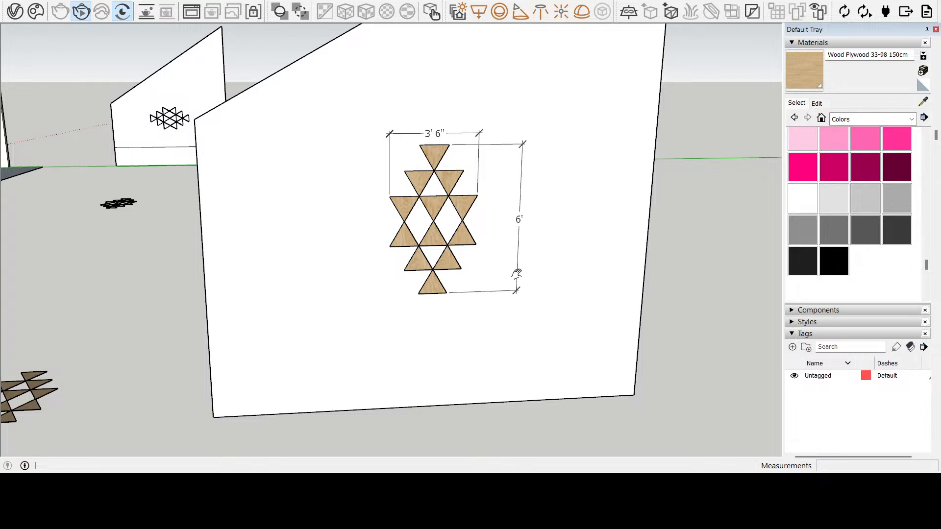
pyautogui.keyDown('shift'); pyautogui.moveTo(516, 275); pyautogui.dragTo(493, 278, button='middle'); pyautogui.keyUp('shift')
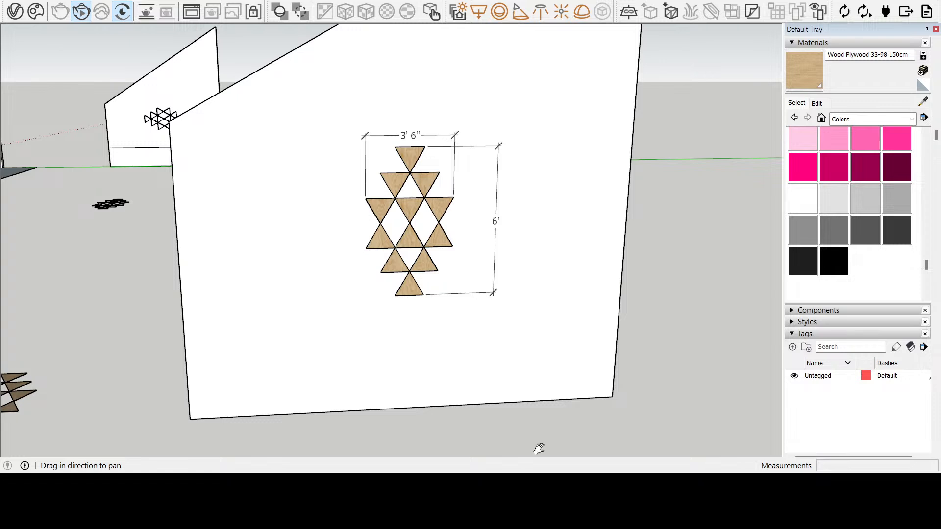
pyautogui.moveTo(500, 195); pyautogui.dragTo(367, 218, button='middle')
pyautogui.scroll(4, 399, 226)
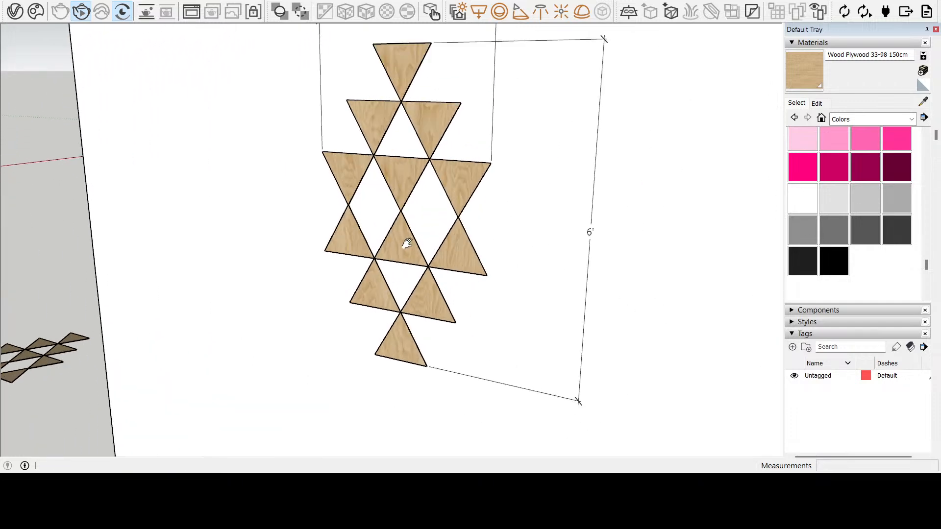
pyautogui.moveTo(336, 284); pyautogui.dragTo(622, 256, button='middle')
pyautogui.keyDown('shift'); pyautogui.moveTo(527, 245); pyautogui.dragTo(535, 326, button='middle'); pyautogui.keyUp('shift')
pyautogui.moveTo(489, 348); pyautogui.dragTo(425, 356, button='middle')
pyautogui.scroll(-3, 425, 356)
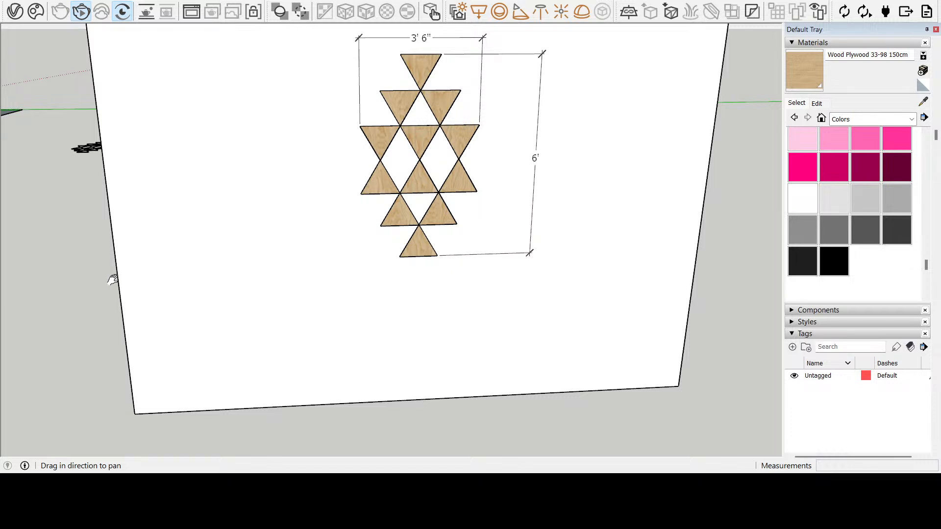
# - Compare the rotated pattern on the copied wall with the dimensioned upright pattern on the original wall
pyautogui.moveTo(666, 265); pyautogui.dragTo(609, 285)
pyautogui.moveTo(363, 281); pyautogui.dragTo(225, 258, button='middle')
pyautogui.moveTo(757, 228); pyautogui.dragTo(492, 252)
pyautogui.moveTo(646, 260); pyautogui.dragTo(478, 264, button='middle')
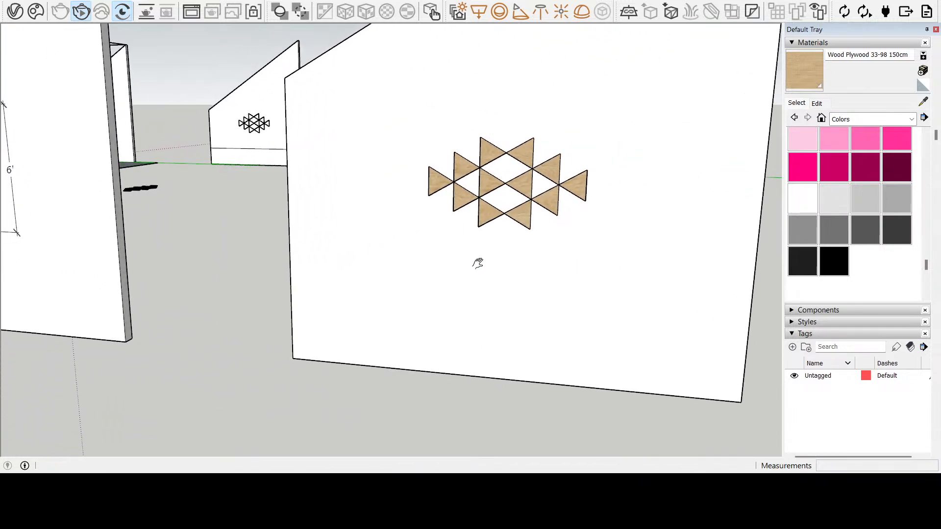
pyautogui.moveTo(478, 263); pyautogui.dragTo(828, 274)
pyautogui.moveTo(350, 249); pyautogui.dragTo(508, 303)
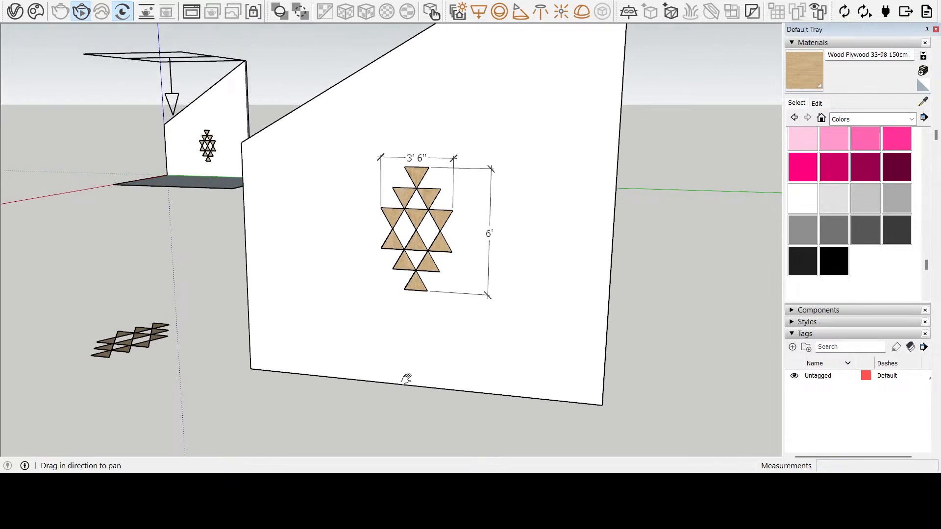
pyautogui.scroll(3, 428, 275)
pyautogui.scroll(1, 430, 271)
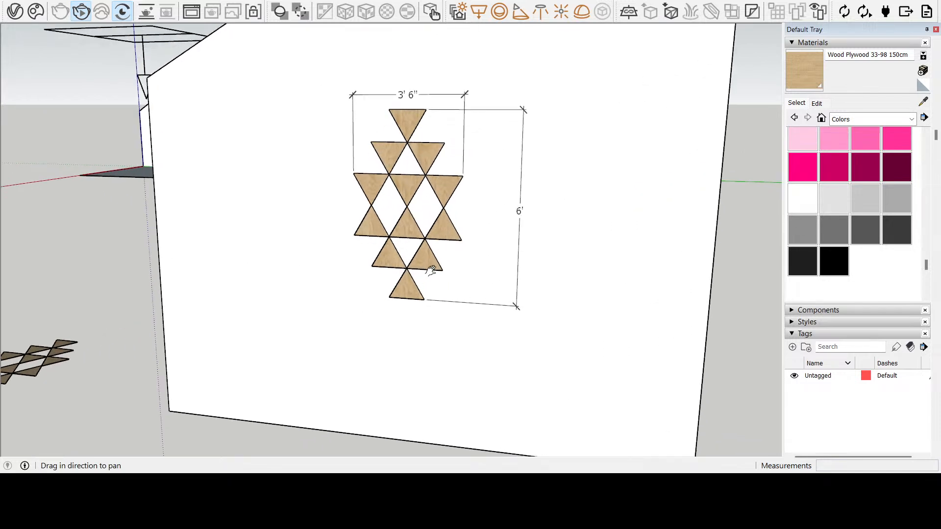
pyautogui.moveTo(389, 264); pyautogui.dragTo(219, 220)
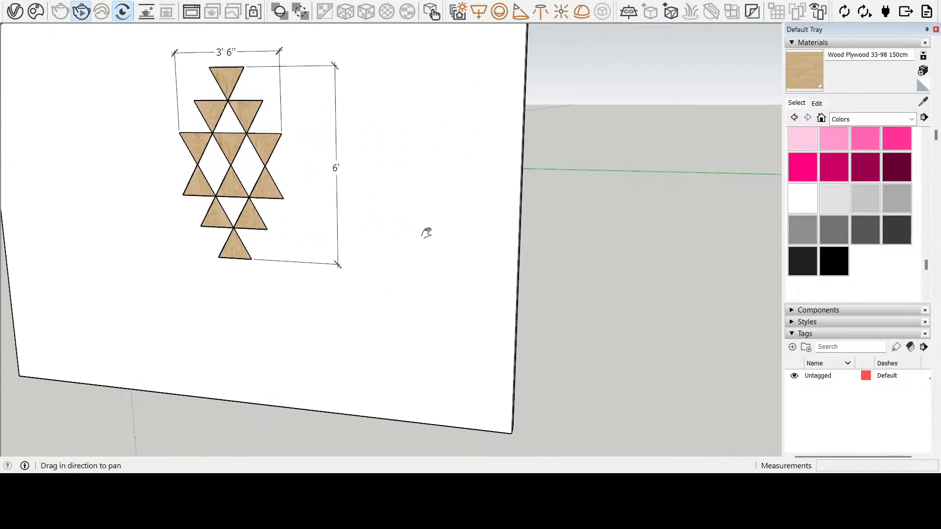
pyautogui.moveTo(448, 243); pyautogui.dragTo(139, 190)
pyautogui.moveTo(735, 248); pyautogui.dragTo(387, 238)
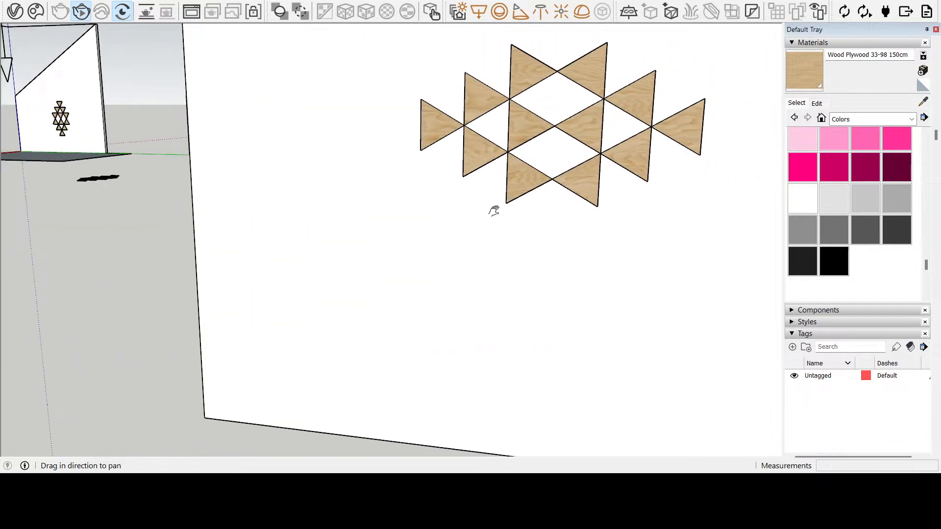
# - Inspect the lower triangles of the dimensioned pattern on the original wall up close
pyautogui.scroll(-4, 493, 215)
pyautogui.moveTo(85, 239); pyautogui.dragTo(498, 298)
pyautogui.scroll(4, 494, 262)
pyautogui.moveTo(494, 262); pyautogui.dragTo(471, 301, button='middle')
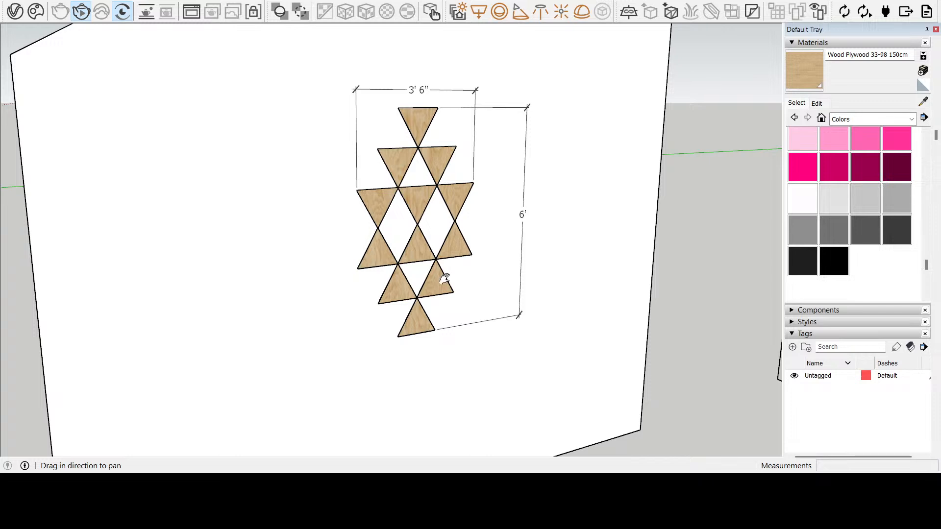
pyautogui.scroll(6, 436, 273)
pyautogui.press('o')
pyautogui.keyDown('shift'); pyautogui.moveTo(288, 294); pyautogui.dragTo(447, 280, button='middle'); pyautogui.keyUp('shift')
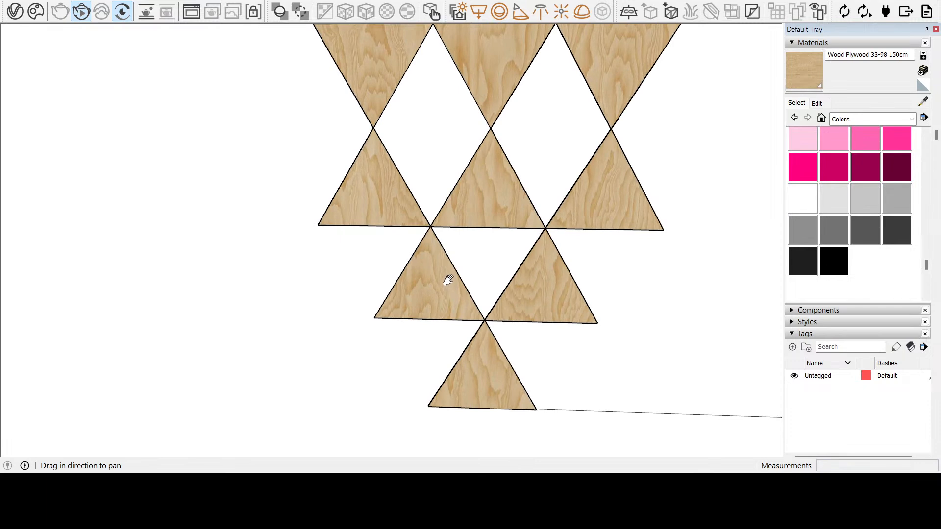